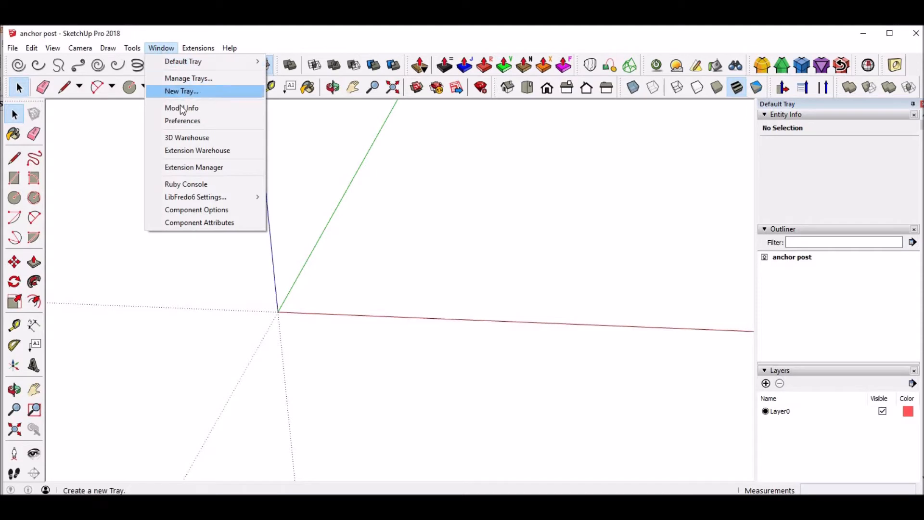
Switch the model's length units to metres and back to decimal millimetres in Model Info
click(182, 109)
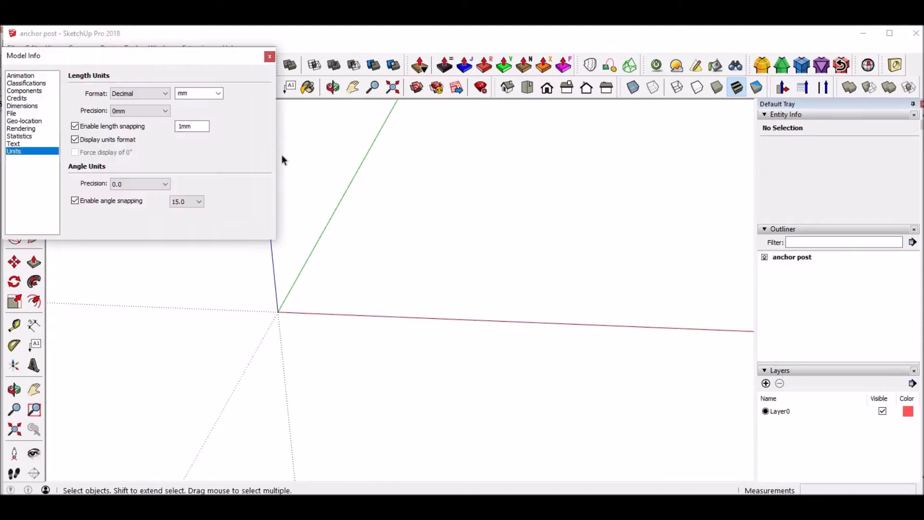
click(218, 93)
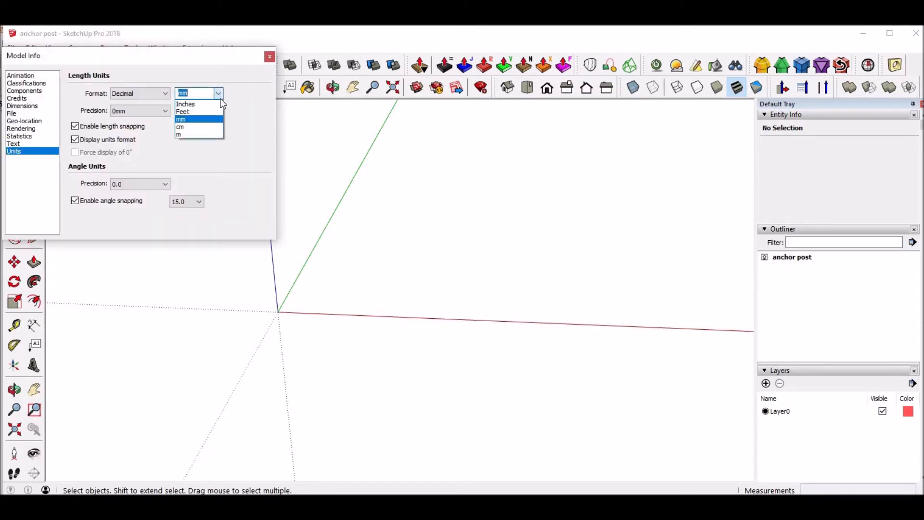
click(206, 135)
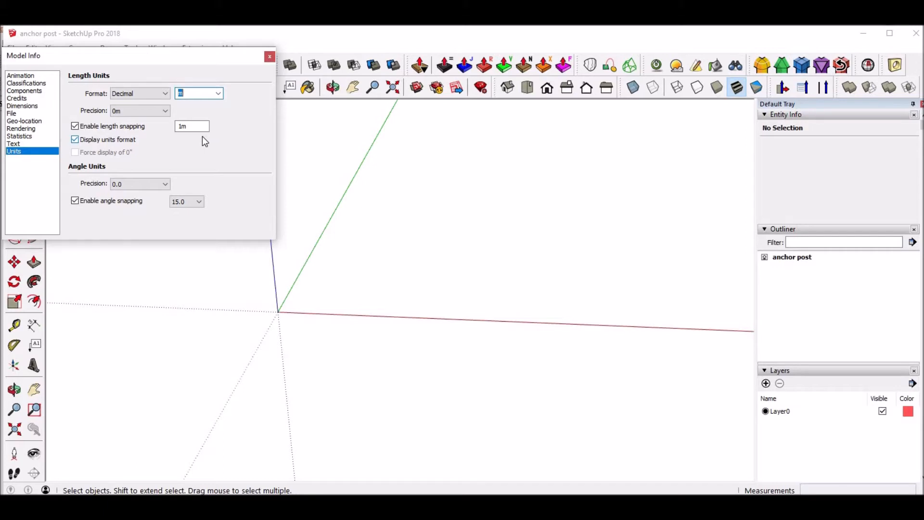
click(219, 95)
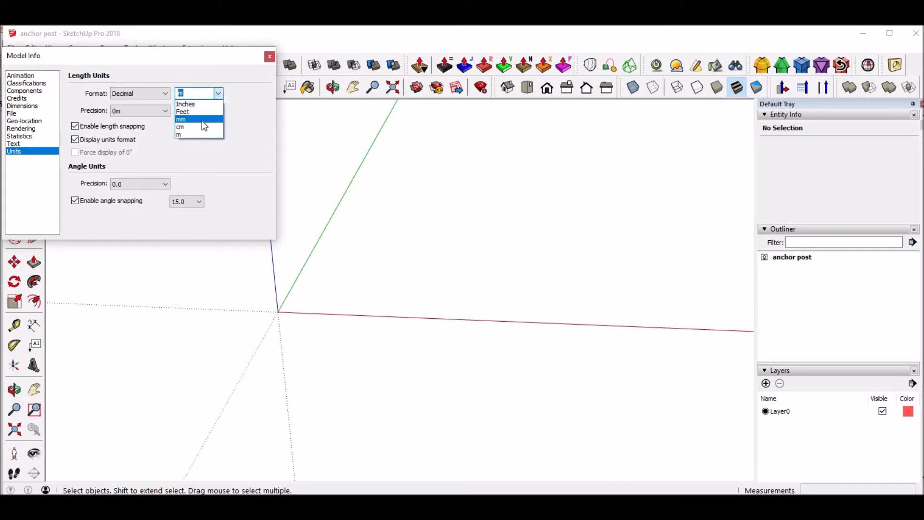
click(202, 121)
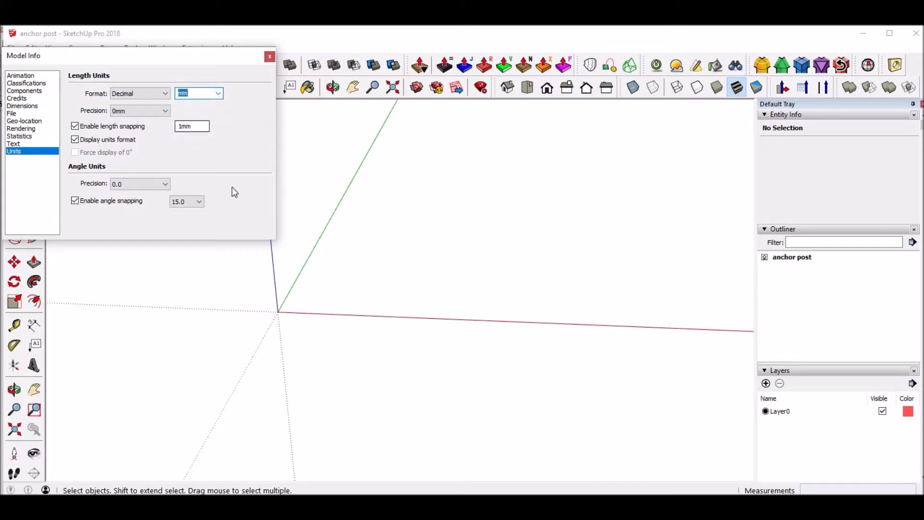
click(271, 57)
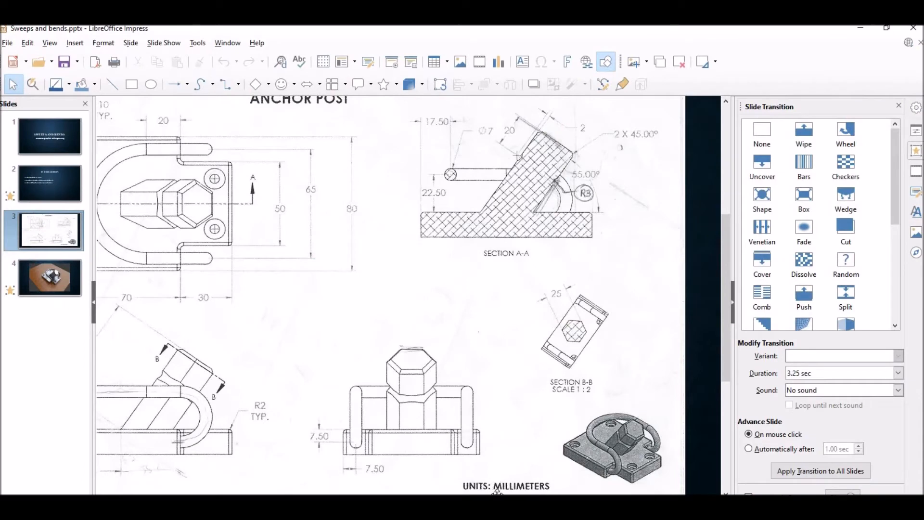
Check the anchor post drawing's base dimensions, switch to SketchUp, and place construction guides along the green and red axes
mouse_move(457, 498)
mouse_down()
mouse_move(367, 498)
mouse_move(387, 499)
mouse_up()
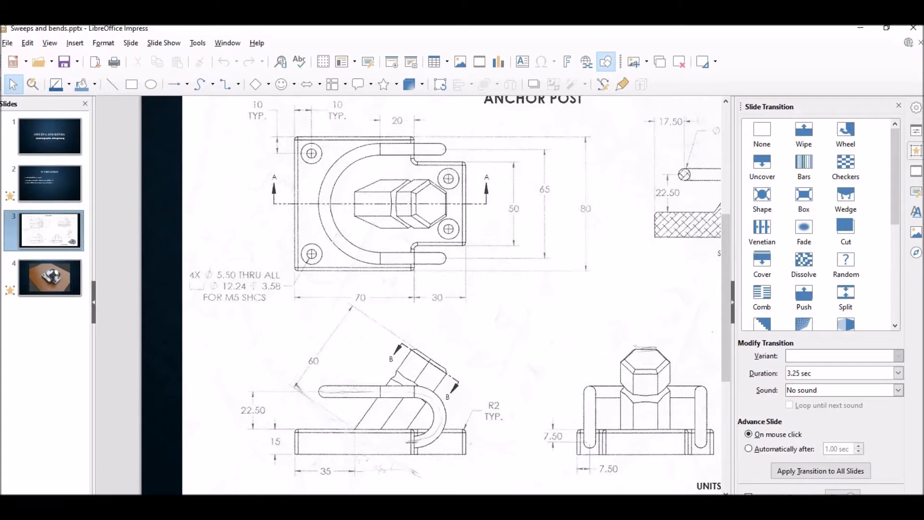
key(alt+Tab)
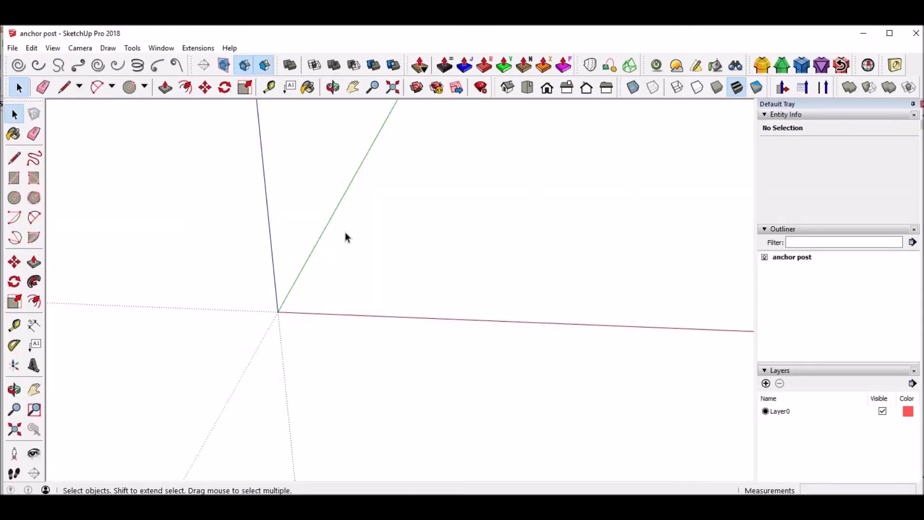
key(t)
click(345, 198)
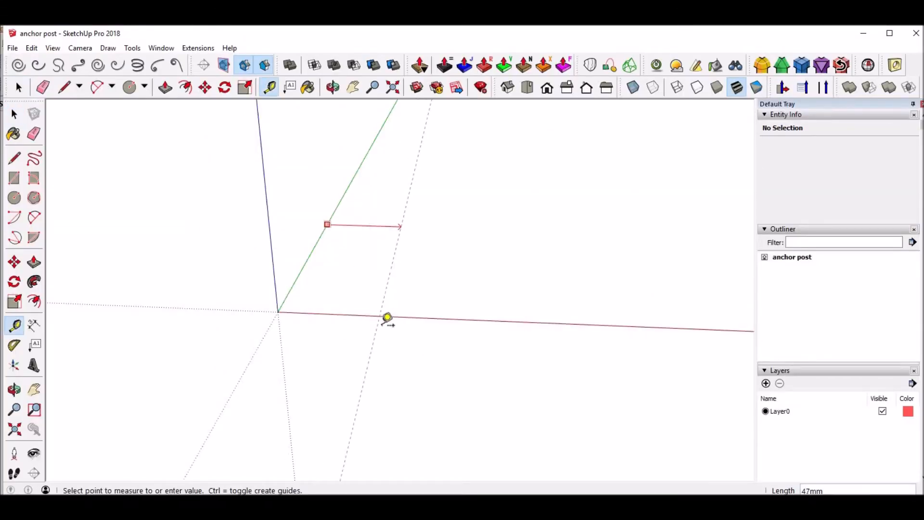
click(331, 216)
click(376, 316)
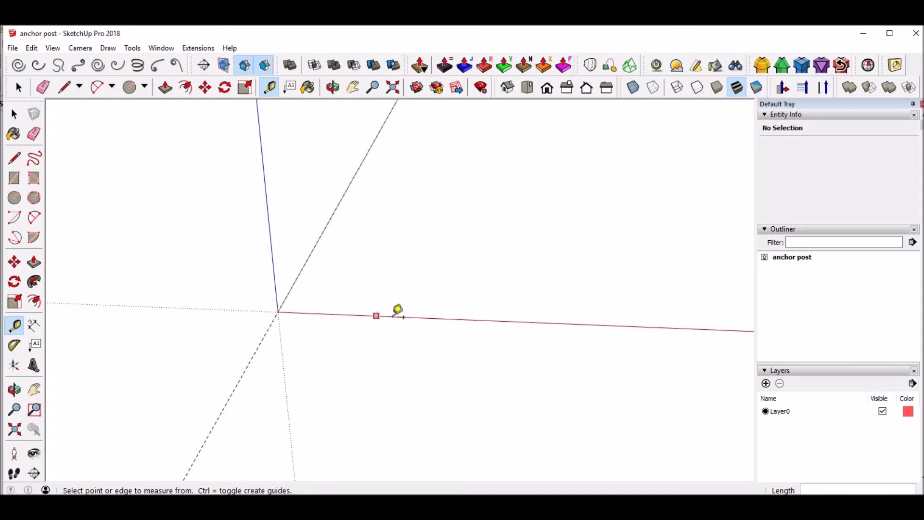
key(Escape)
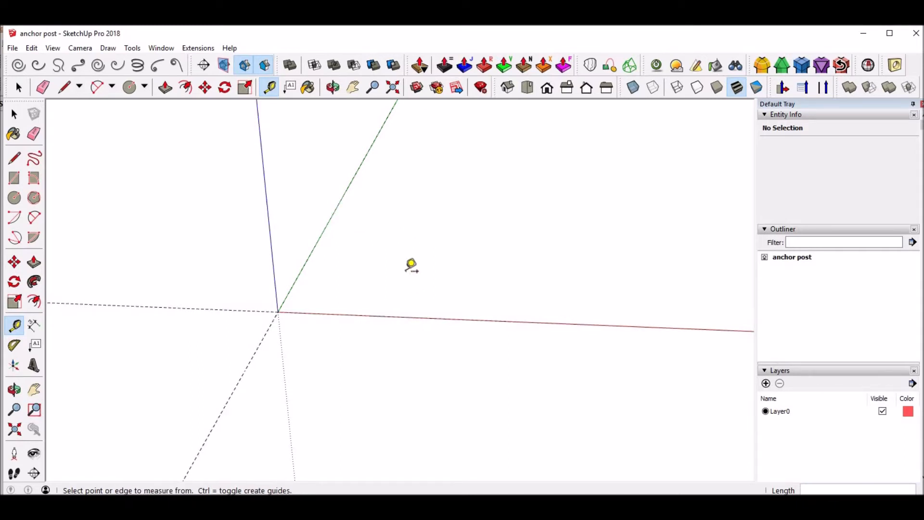
Draw the first two base outline edges from the origin: 40 mm along the green axis and 70 mm parallel to the red axis
key(l)
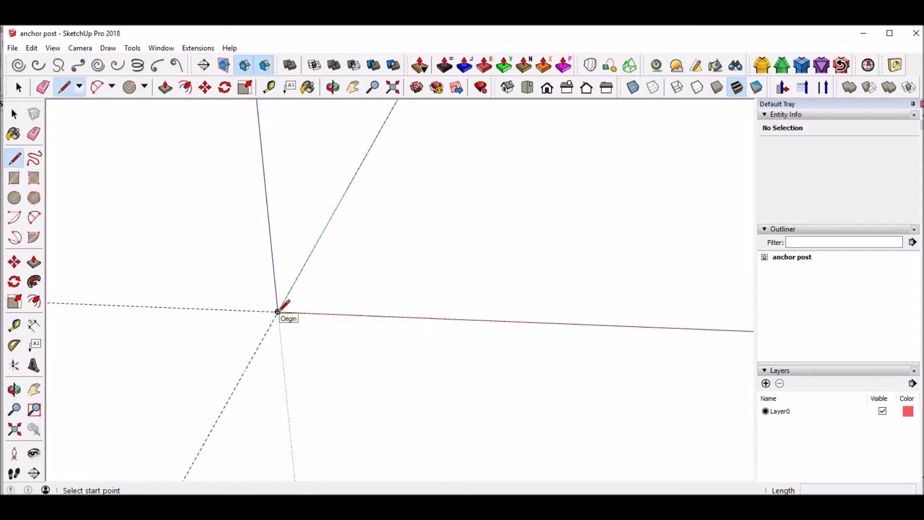
click(277, 311)
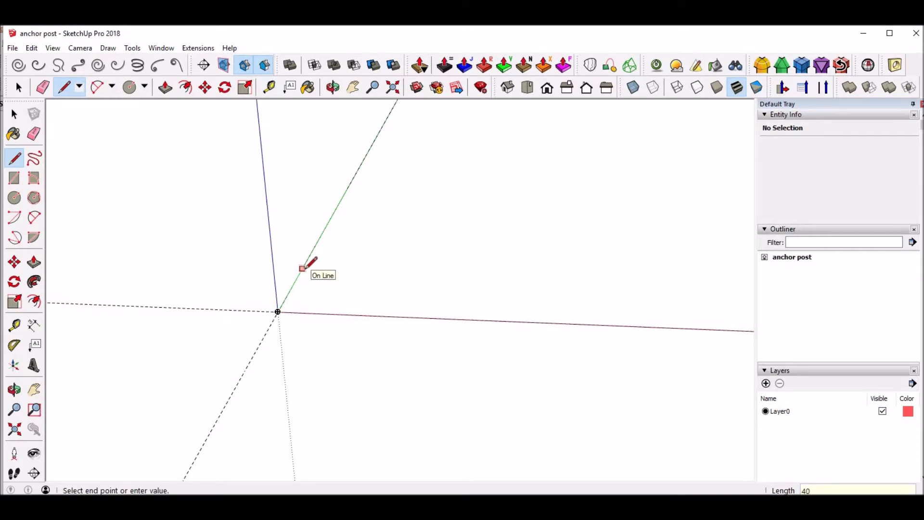
click(298, 275)
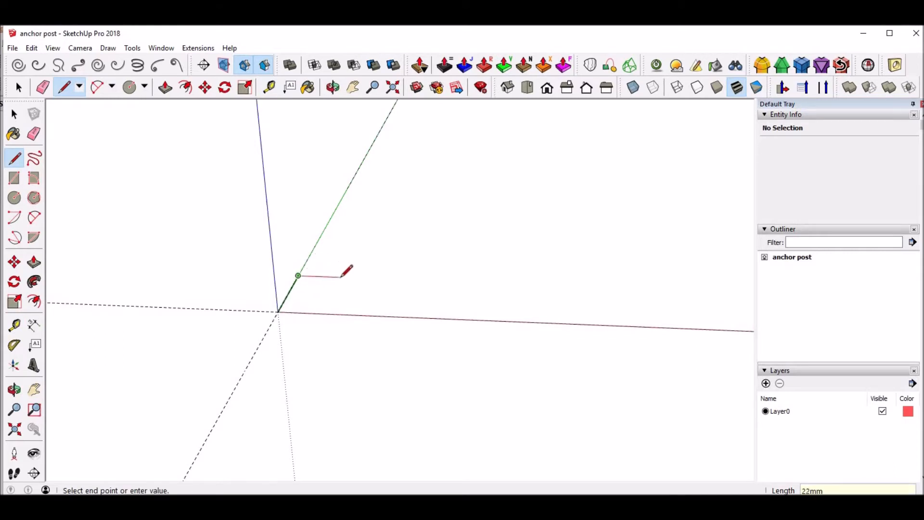
text(70)
key(Return)
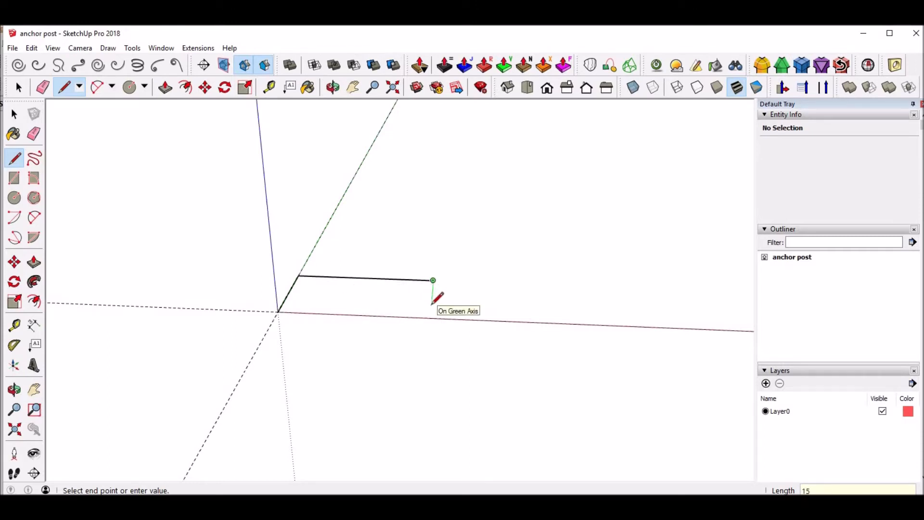
Continue the base outline with a 15 mm inward step, a 30 mm edge, a 50 mm end edge and an equal return edge
click(432, 294)
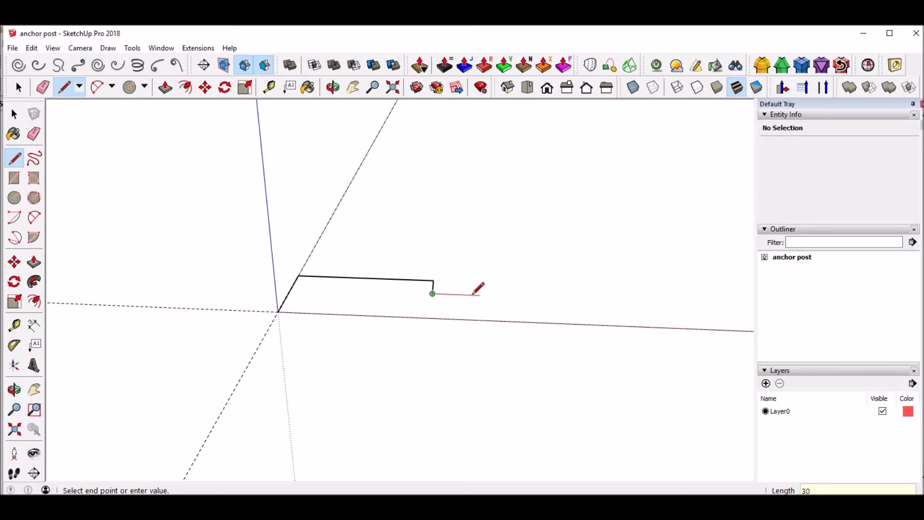
click(494, 296)
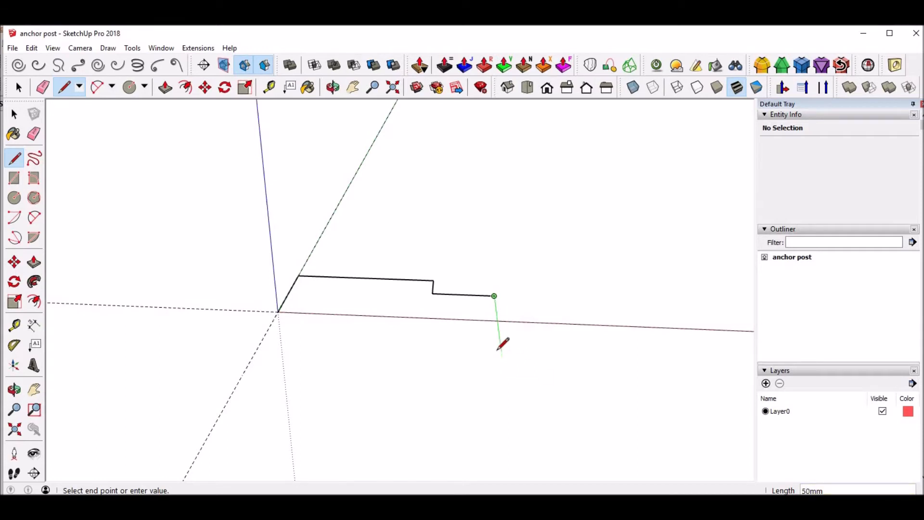
click(501, 350)
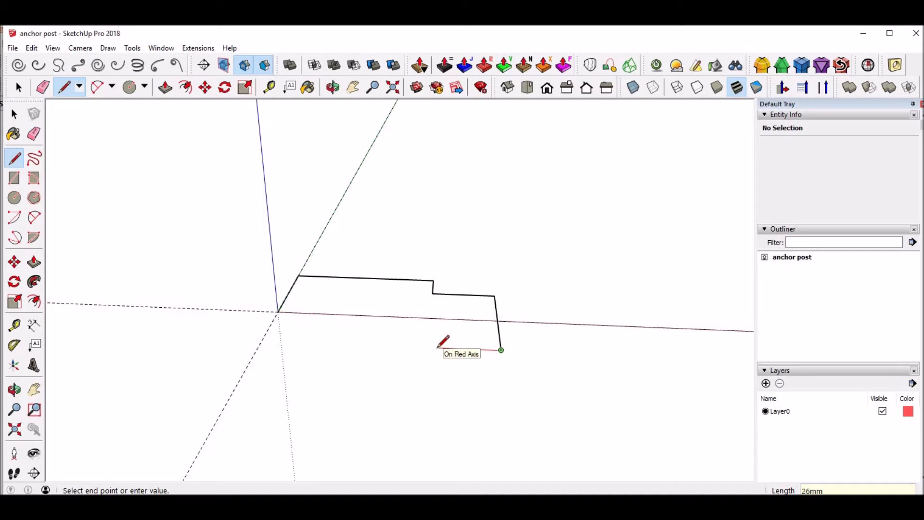
click(428, 347)
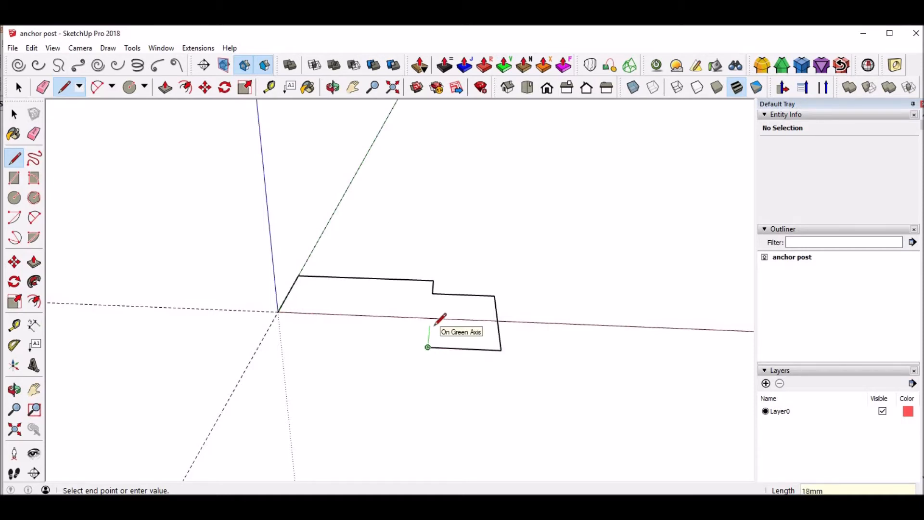
click(429, 329)
middle_drag(431, 331, 446, 419)
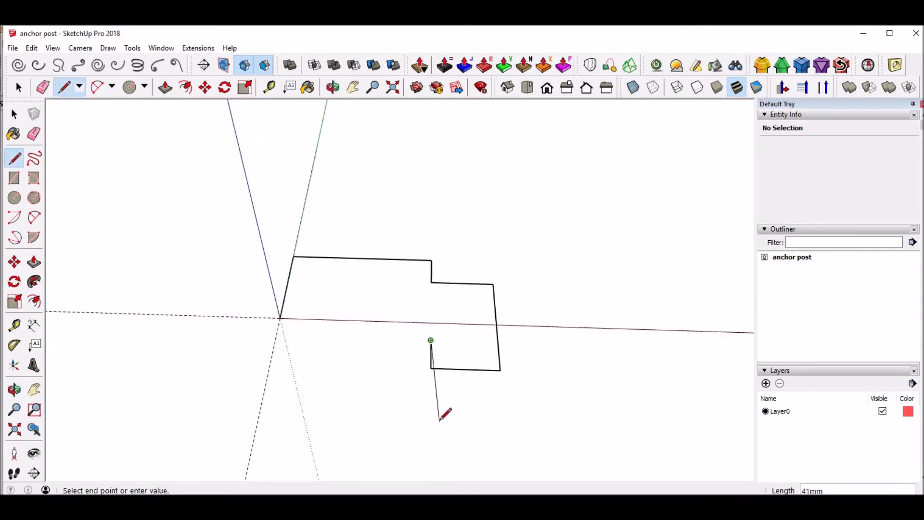
key(ctrl+z)
Complete the base outline with the outward step, the long edge back to the green axis and a 40 mm closing line at the origin
click(431, 368)
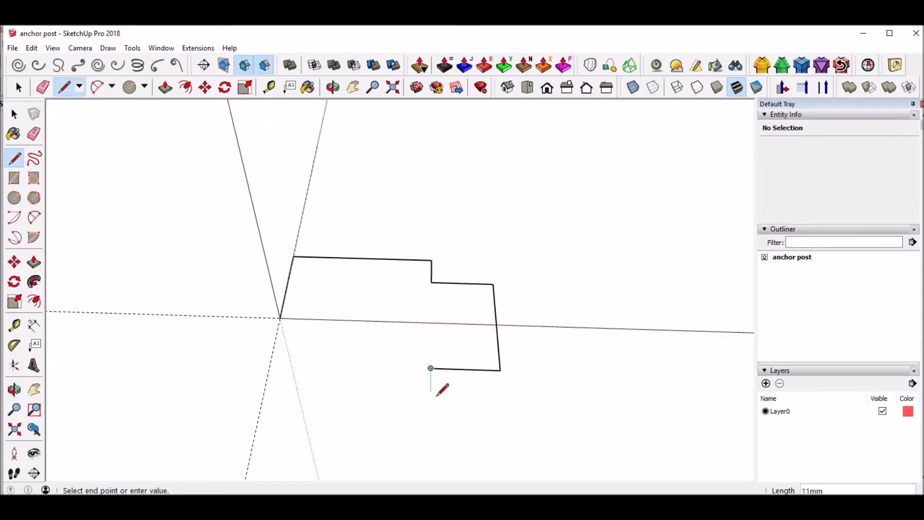
click(402, 392)
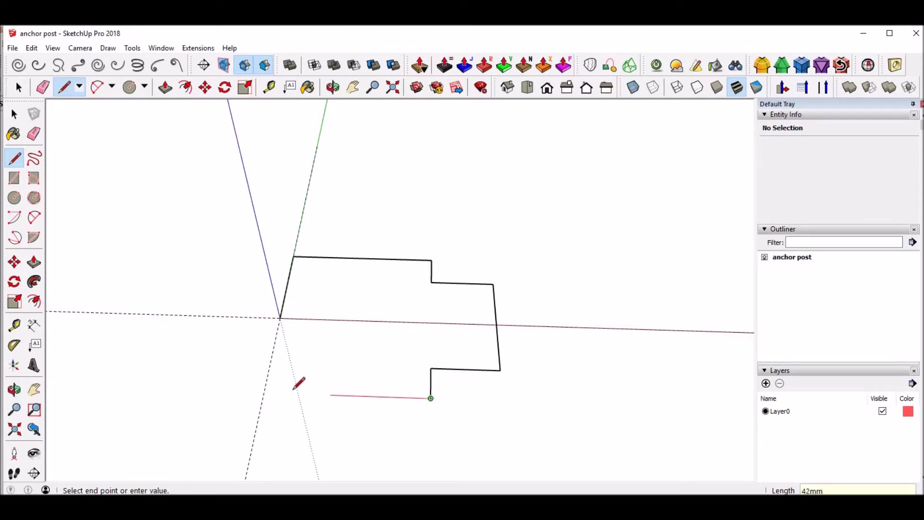
click(263, 392)
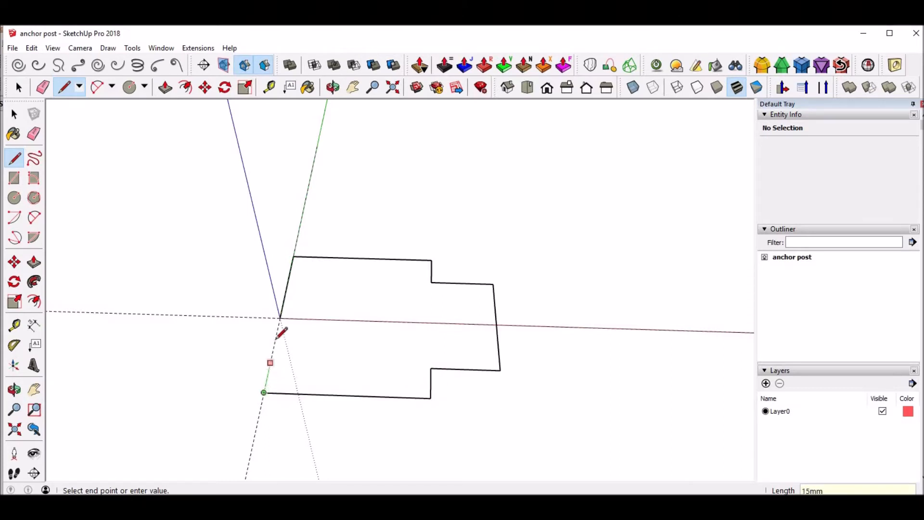
click(280, 318)
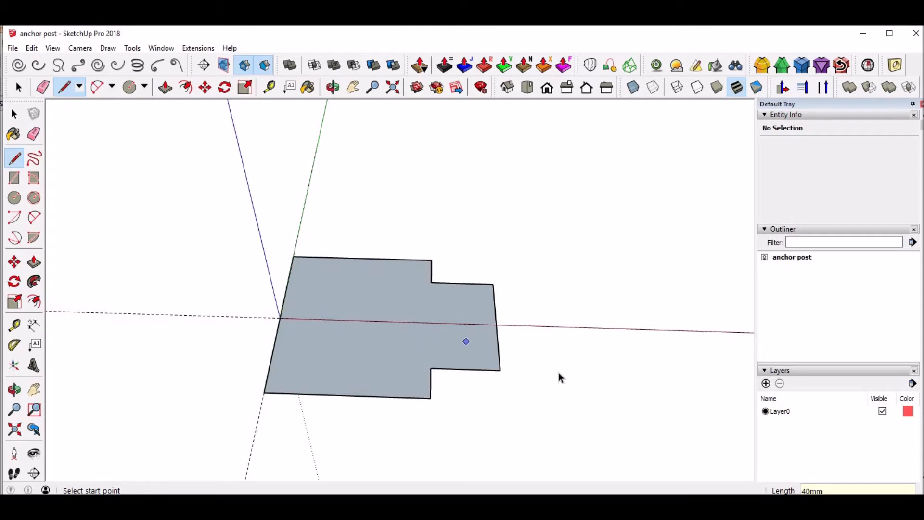
key(space)
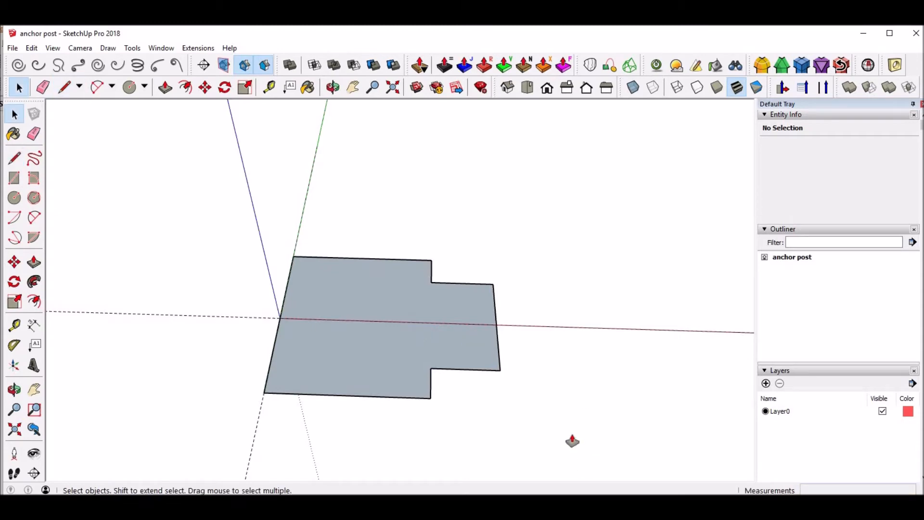
Extrude the closed base face upward by 15 mm with Push/Pull
key(p)
click(456, 363)
click(457, 357)
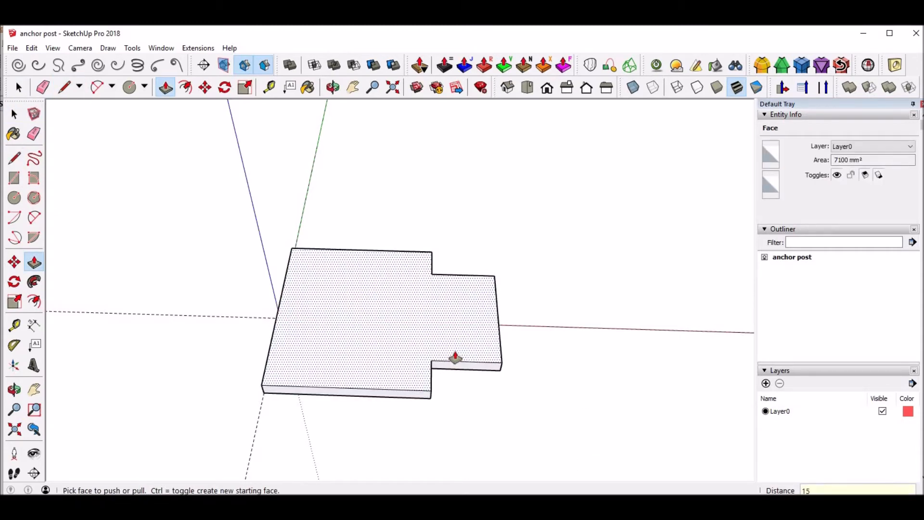
key(Return)
key(space)
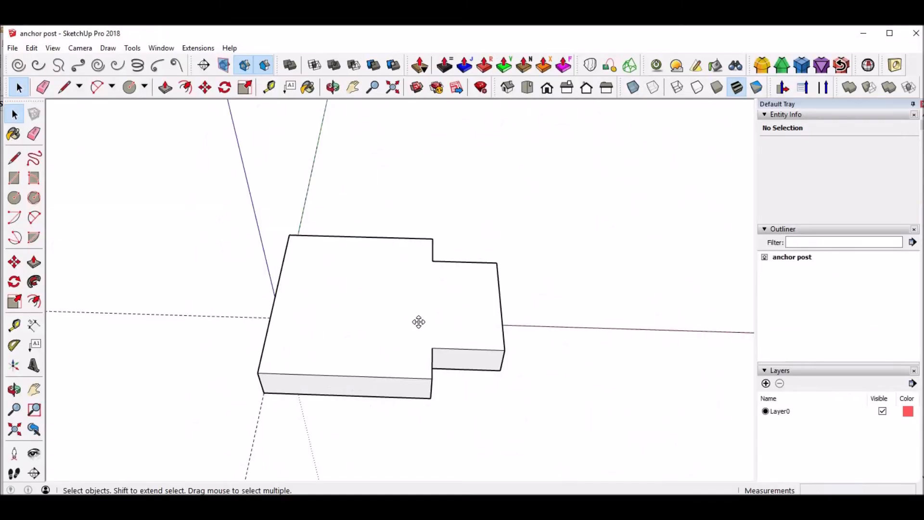
Add guides on the top face 10 mm inside the base's two long edges and its wide end edge
key(t)
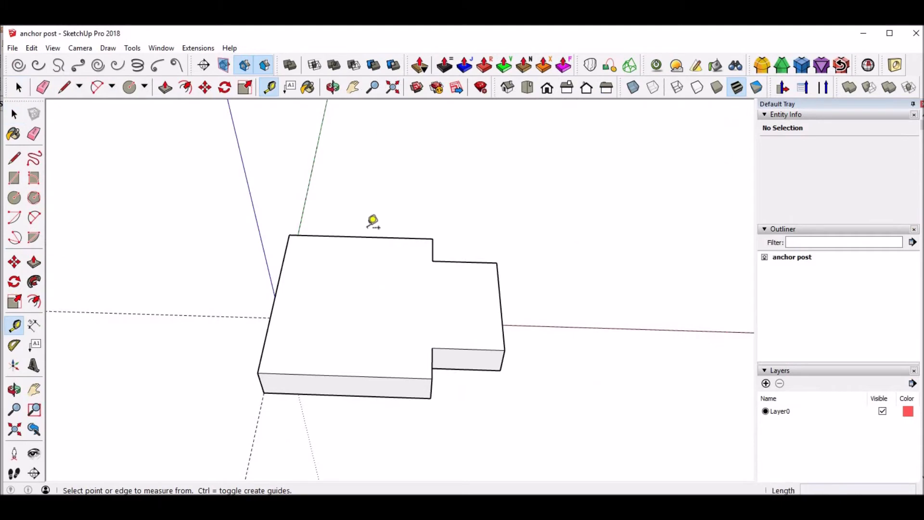
click(368, 237)
click(362, 248)
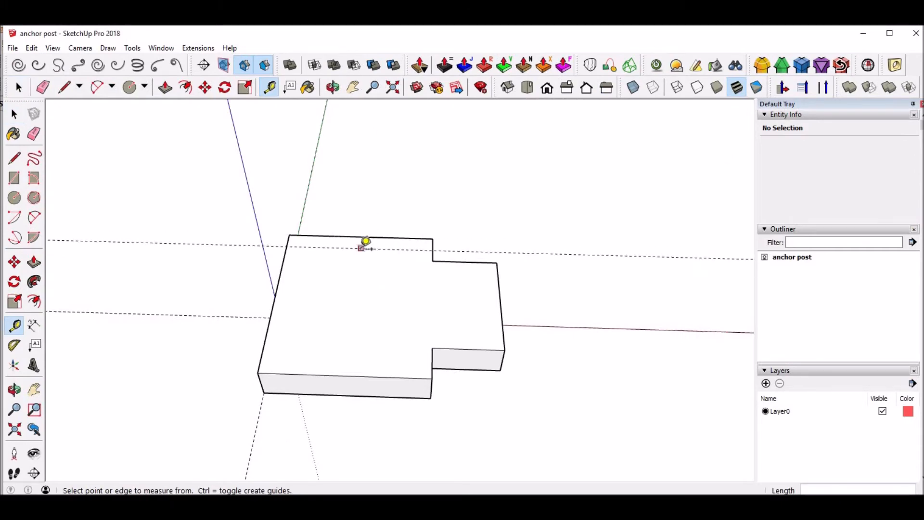
click(280, 373)
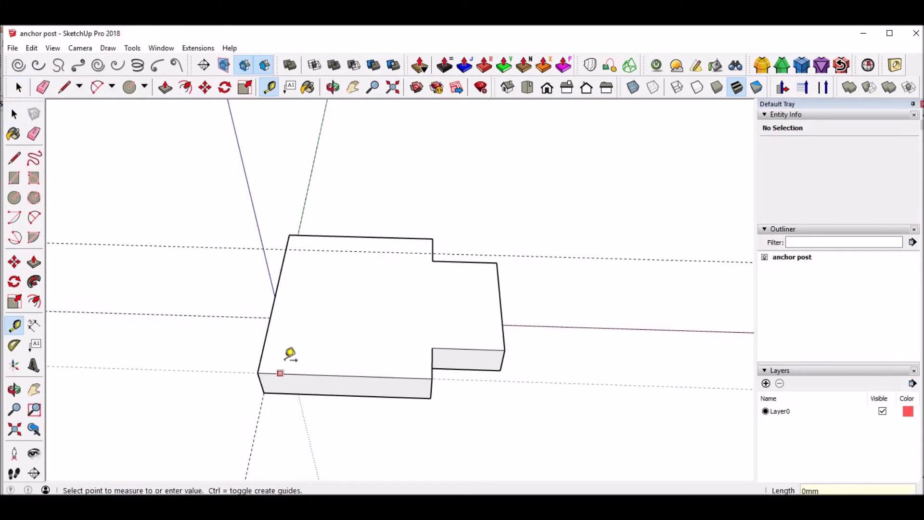
click(283, 353)
click(270, 324)
click(289, 335)
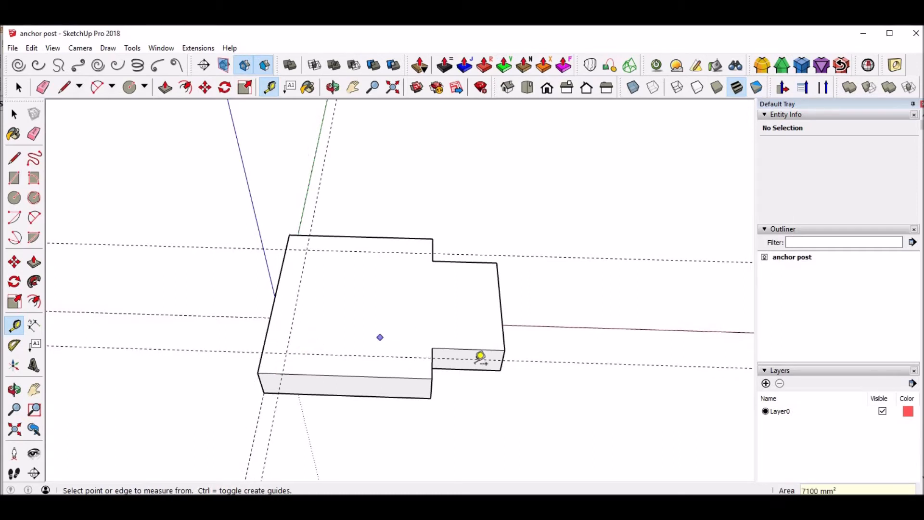
Add guides 10 mm inside the narrow section's end edge and both of its side edges
click(499, 308)
click(487, 312)
click(468, 348)
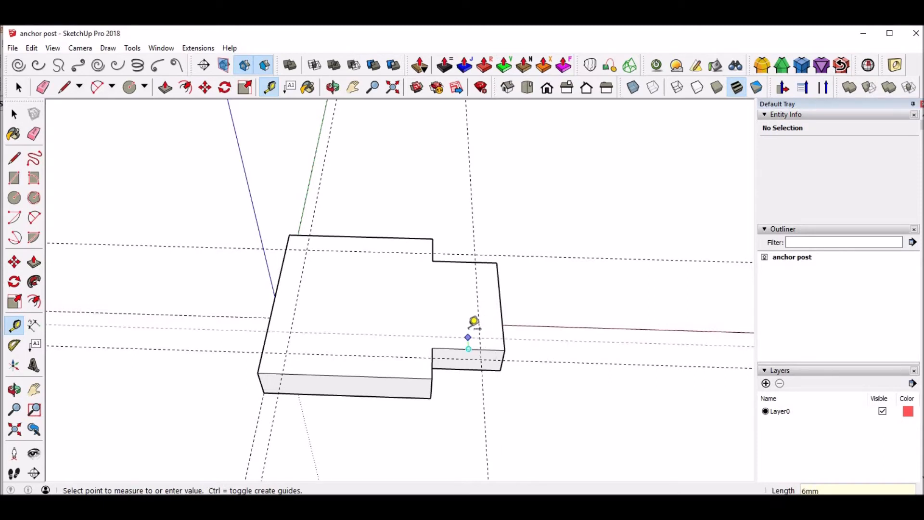
text(10)
key(Return)
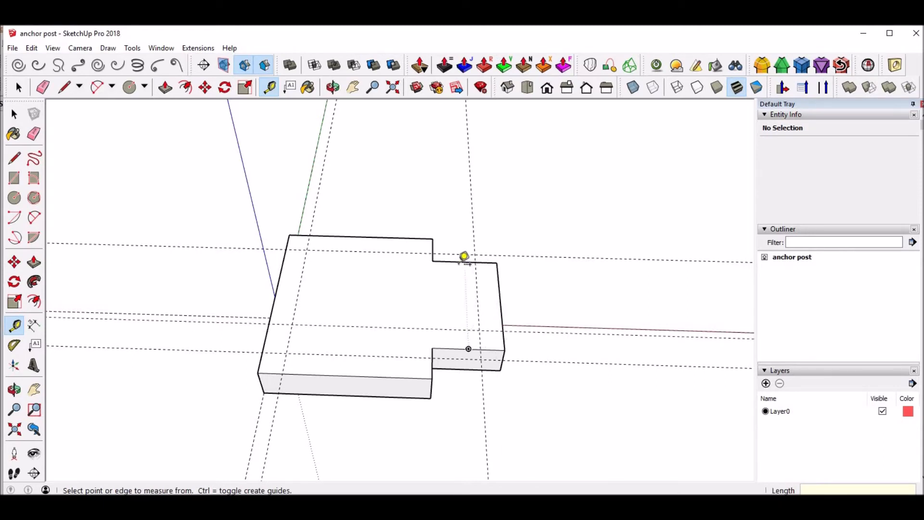
click(464, 261)
click(465, 283)
click(455, 261)
click(455, 278)
Draw a circle with a 2.75 mm radius at a guide intersection near one corner of the base's wide end
middle_drag(460, 328, 449, 388)
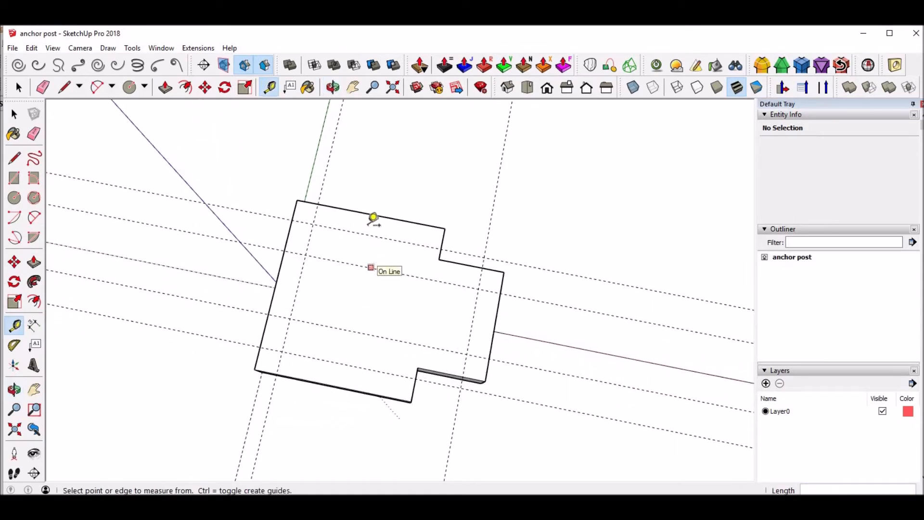
key(c)
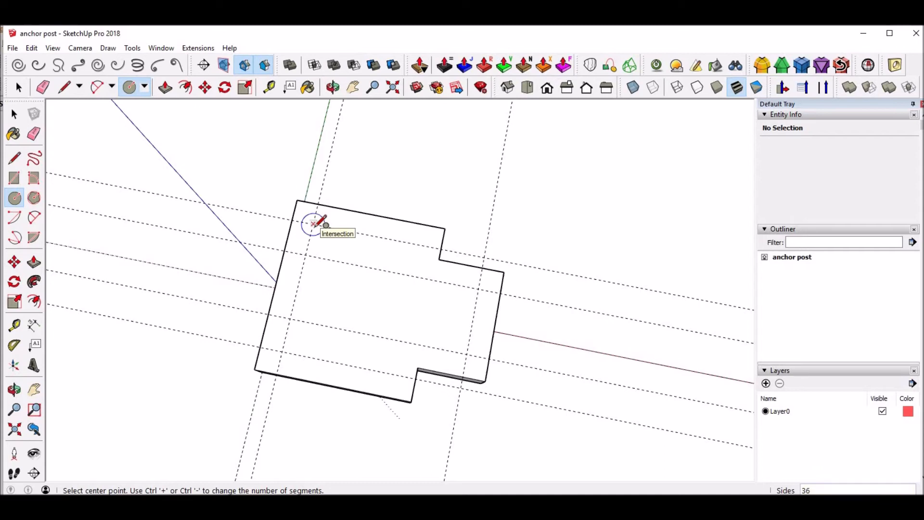
click(313, 223)
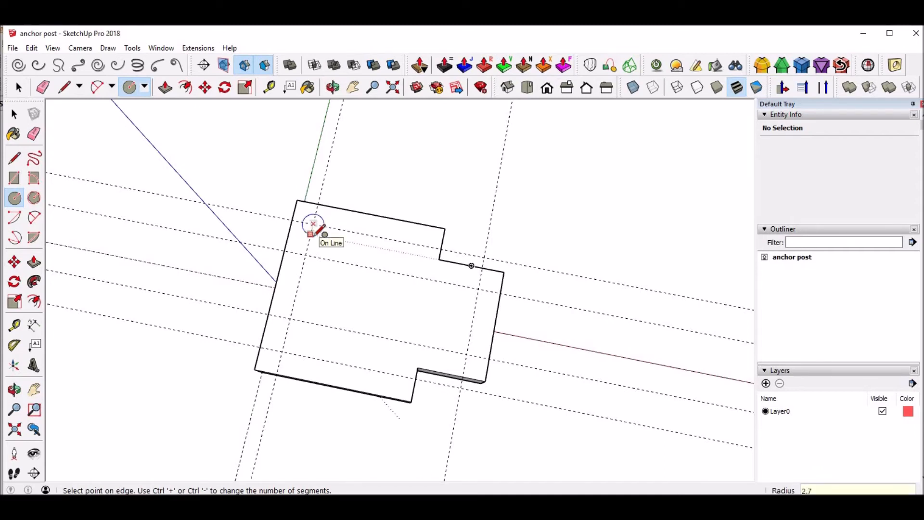
text(2.75)
key(Return)
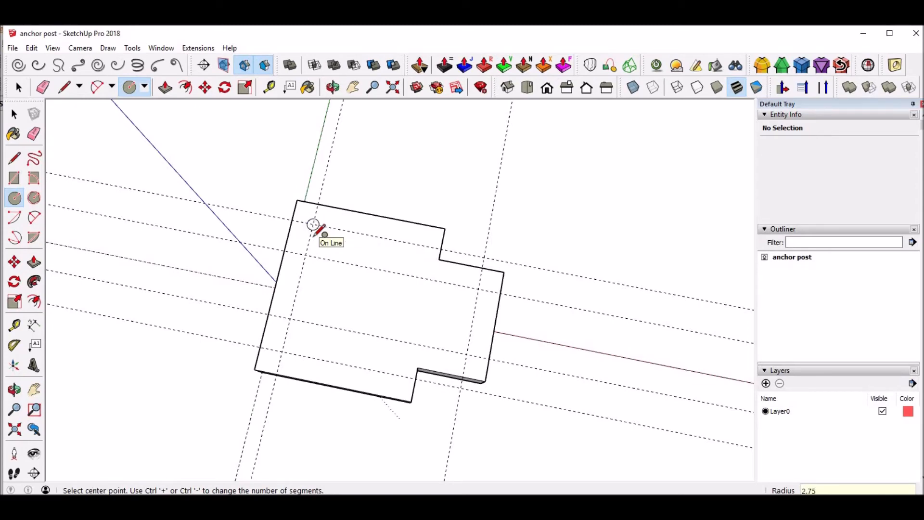
Draw a concentric circle with a 6.12 mm radius around the small corner circle
scroll(327, 233, up, 3)
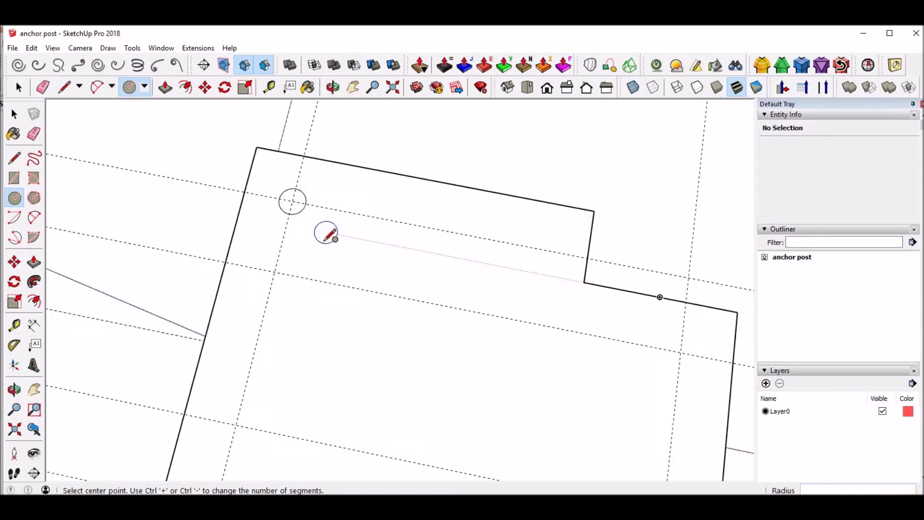
middle_drag(319, 244, 340, 291)
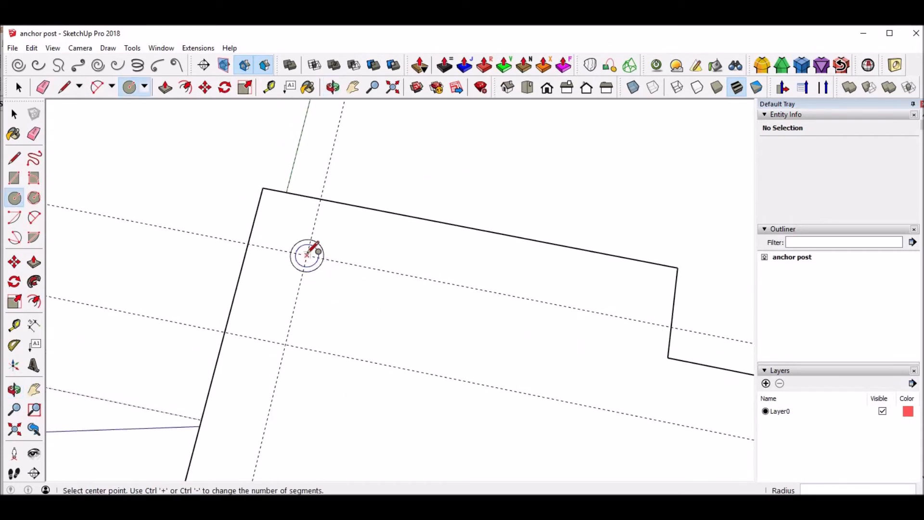
click(306, 255)
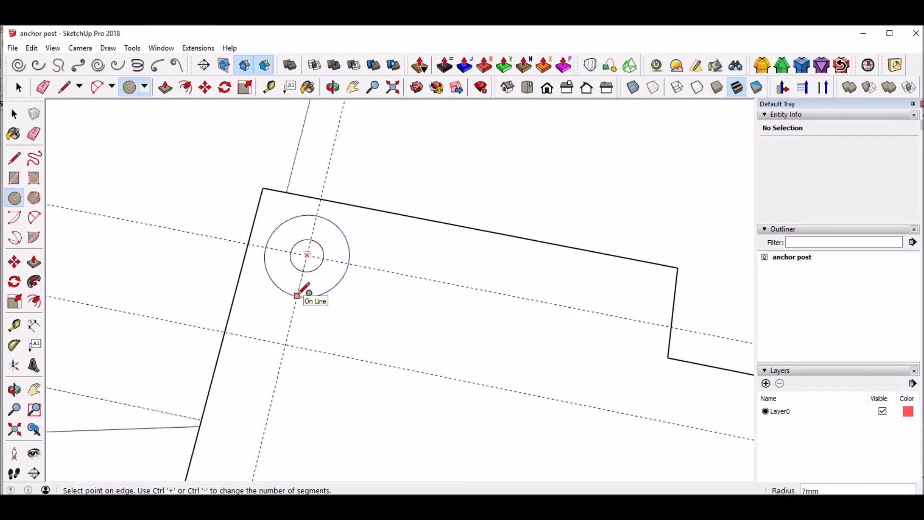
text(6.12)
key(Return)
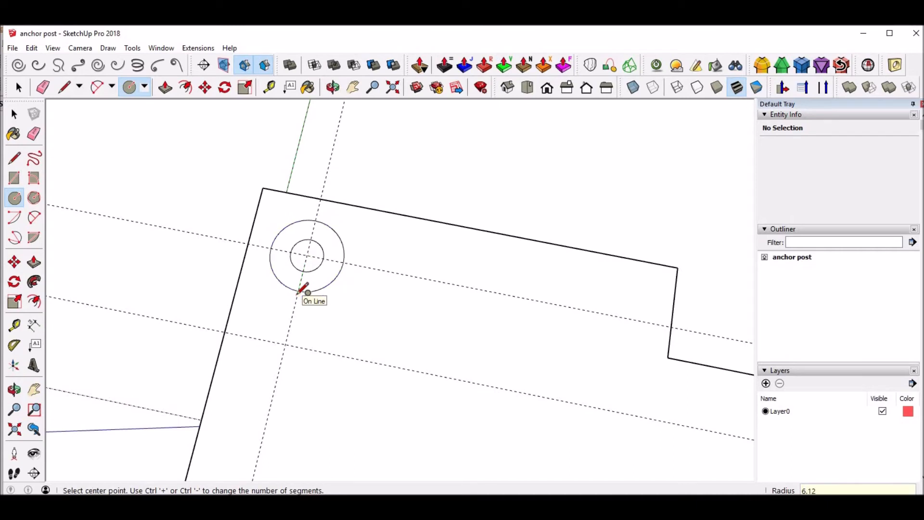
Copy the pair of concentric circles 60 mm along the wide end to the guide intersection at its other corner
key(space)
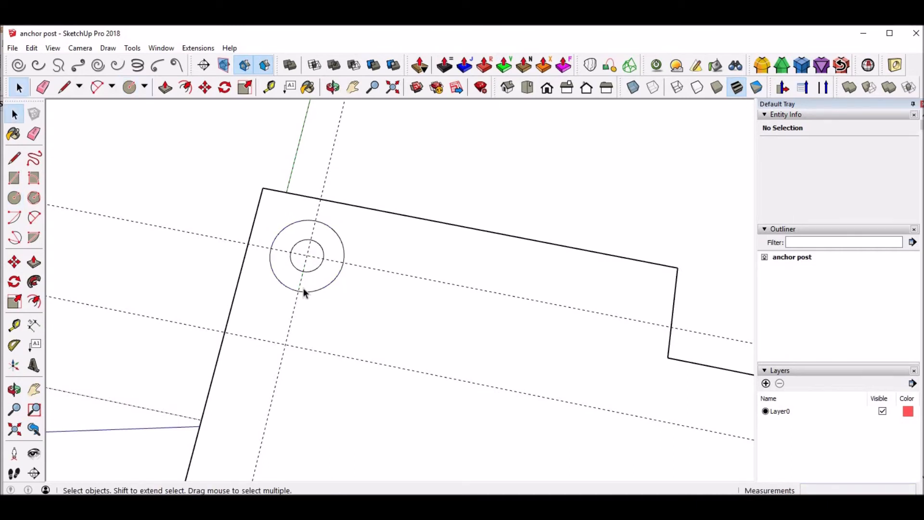
drag(263, 204, 372, 342)
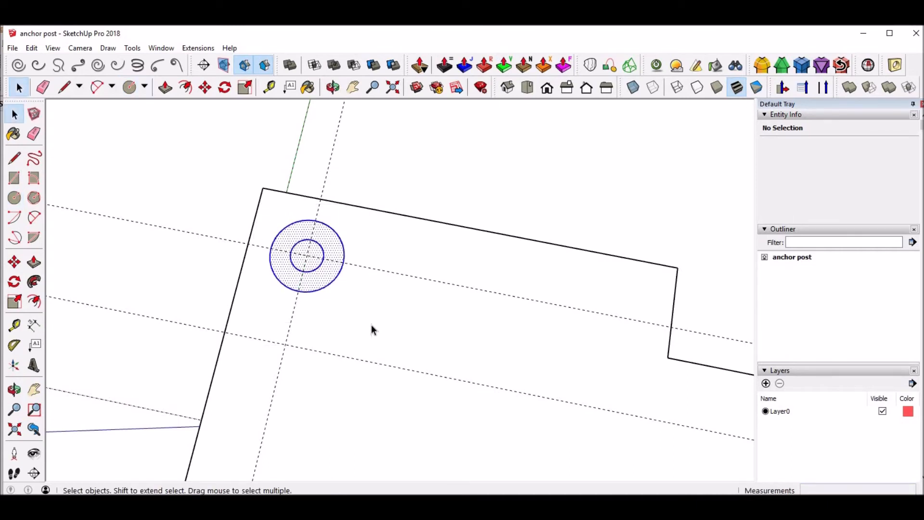
scroll(371, 324, down, 3)
shift+middle_drag(370, 283, 371, 194)
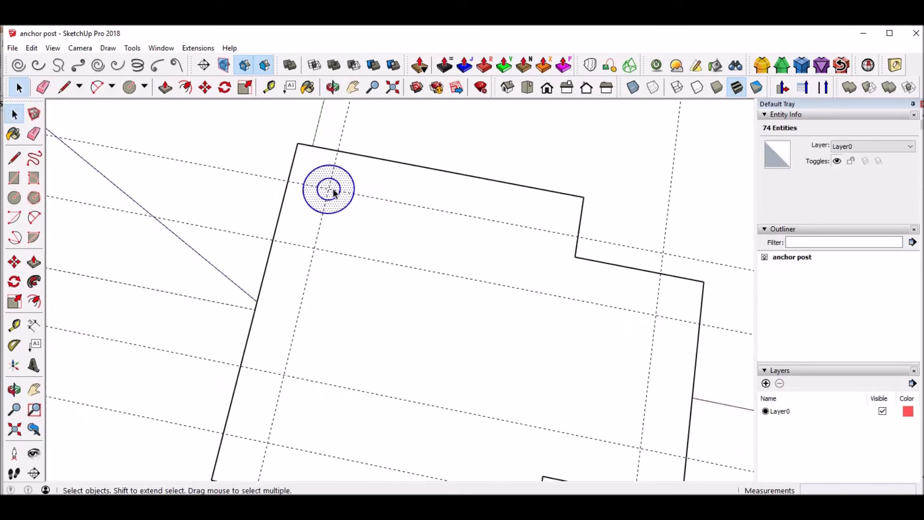
key(m)
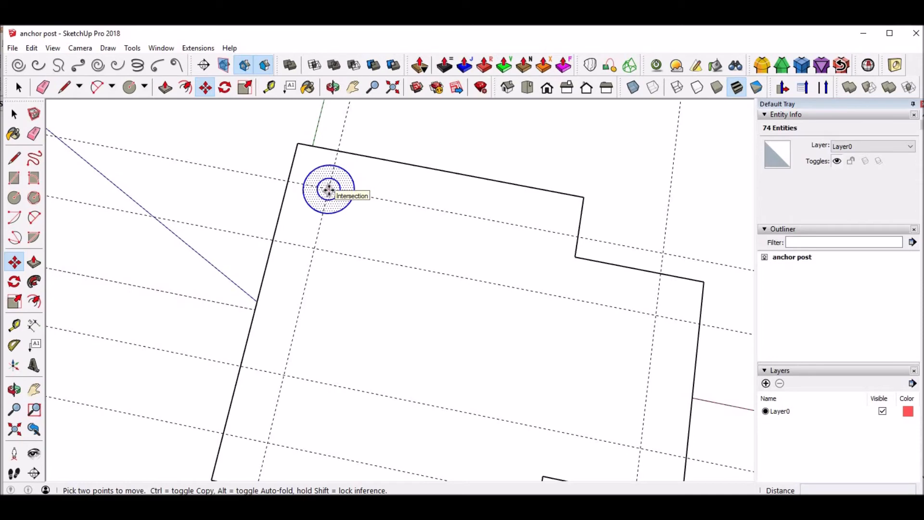
click(329, 190)
key(ctrl)
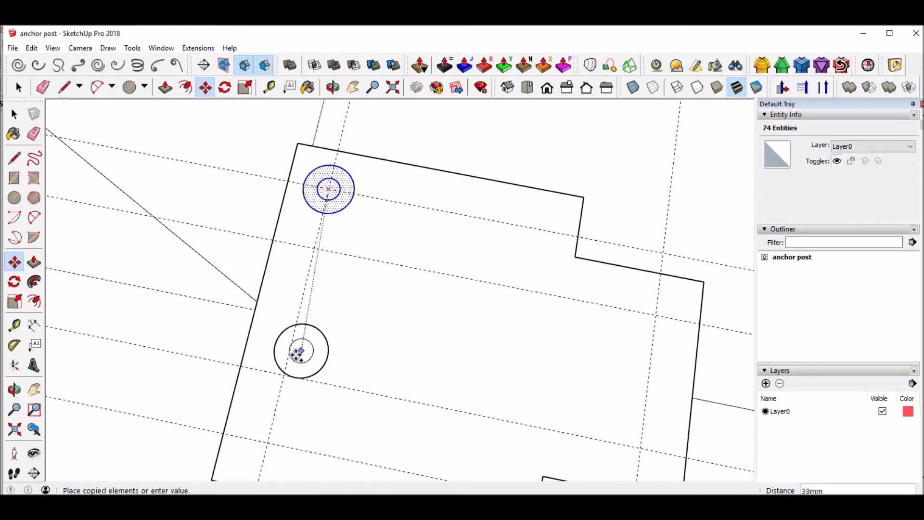
middle_drag(291, 354, 326, 204)
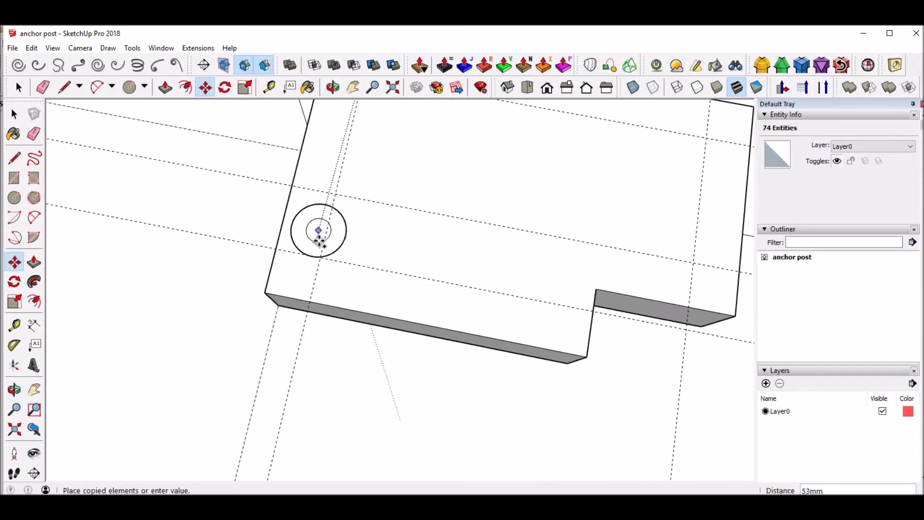
click(320, 257)
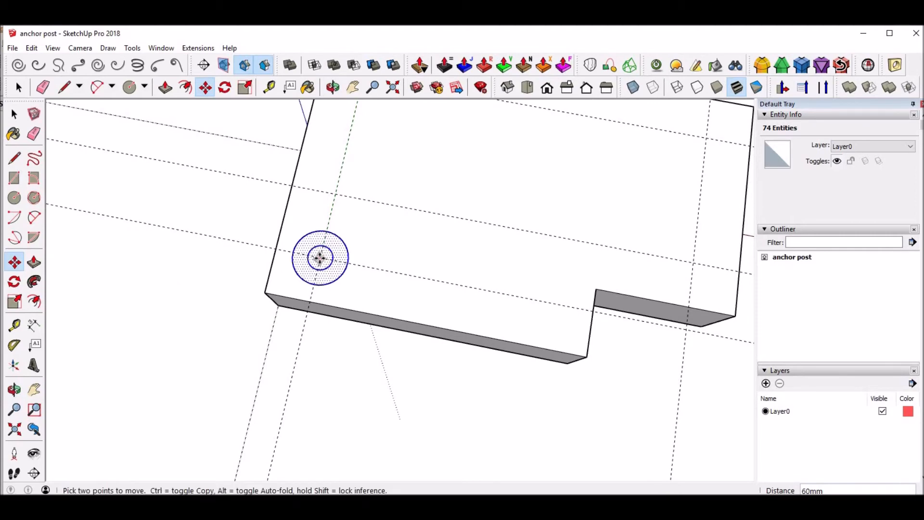
Copy the concentric circles to both guide intersections on the narrow section and clear the selection
click(319, 257)
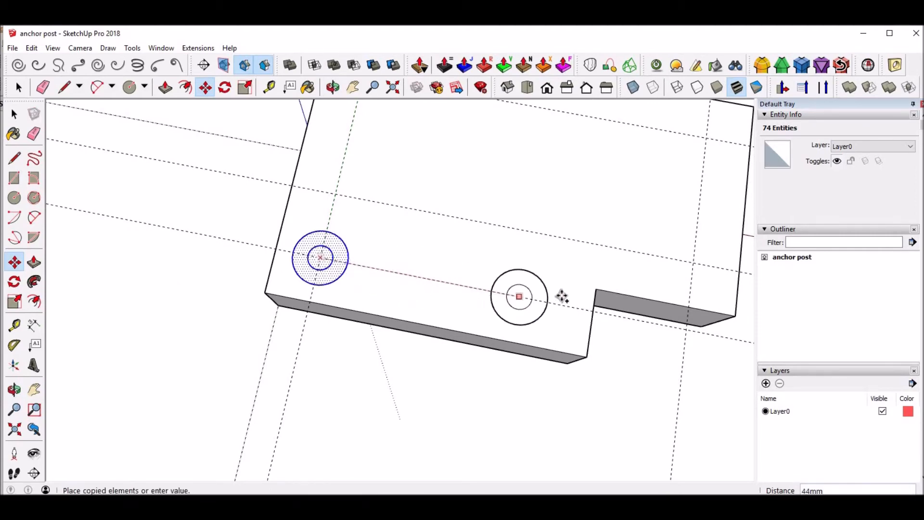
click(694, 262)
click(693, 263)
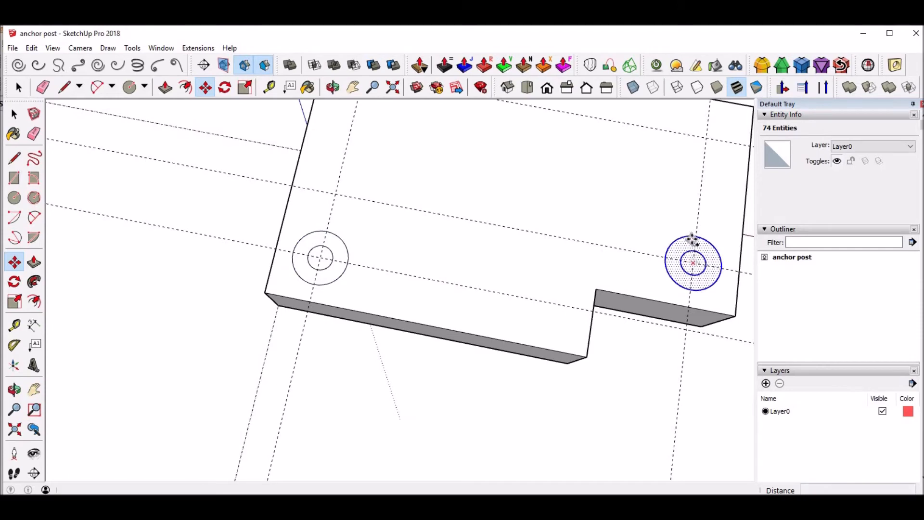
click(704, 140)
middle_drag(598, 161, 598, 191)
key(space)
click(622, 158)
Push the four inner circles through the full thickness of the base to make the through holes
middle_drag(388, 260, 402, 215)
key(p)
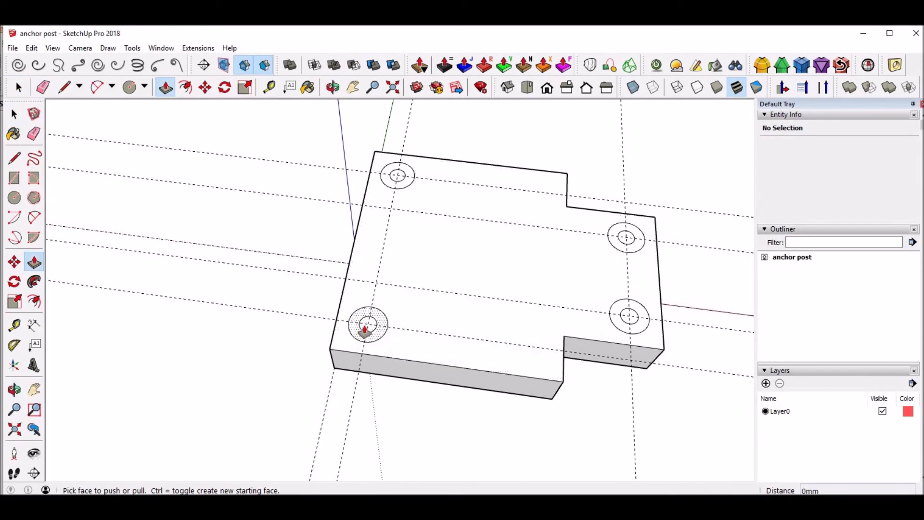
click(368, 327)
middle_drag(391, 287, 458, 262)
click(464, 276)
middle_drag(440, 182, 372, 228)
double_click(357, 214)
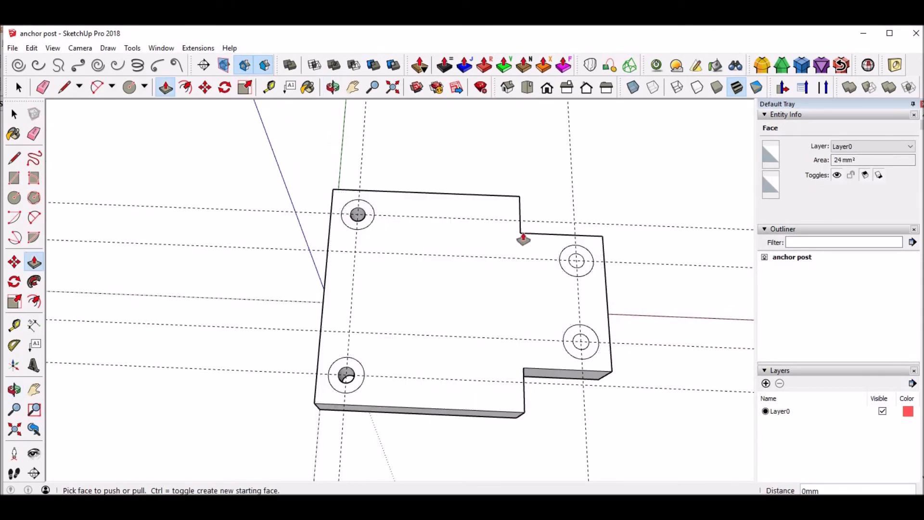
double_click(567, 263)
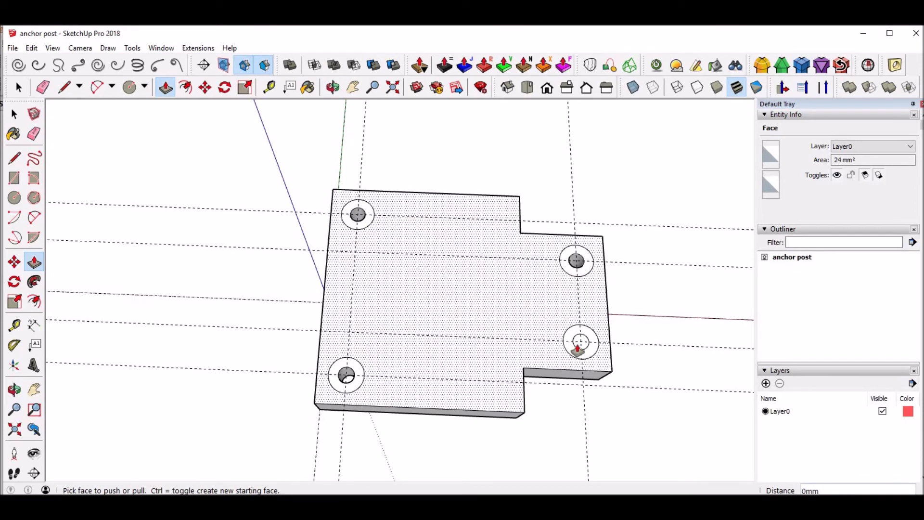
double_click(582, 342)
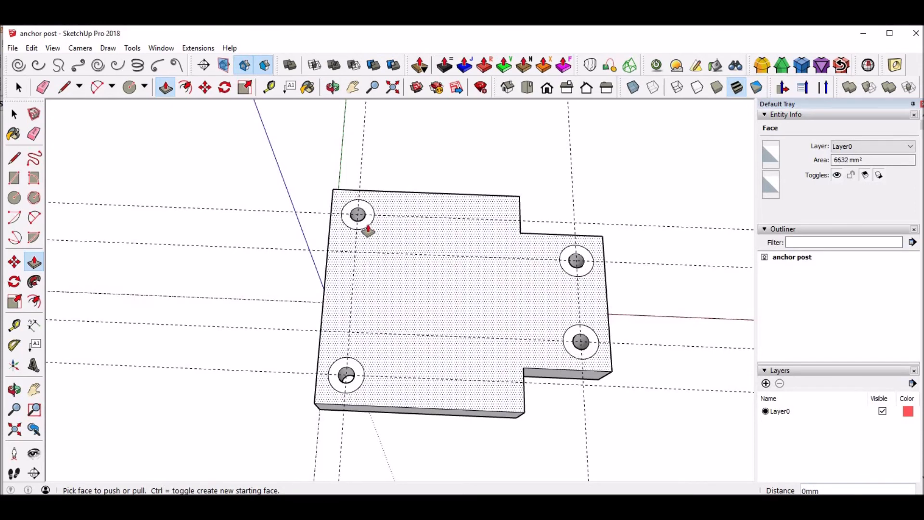
Push the ring faces around all four holes down about 4 mm to form the counterbores
click(366, 233)
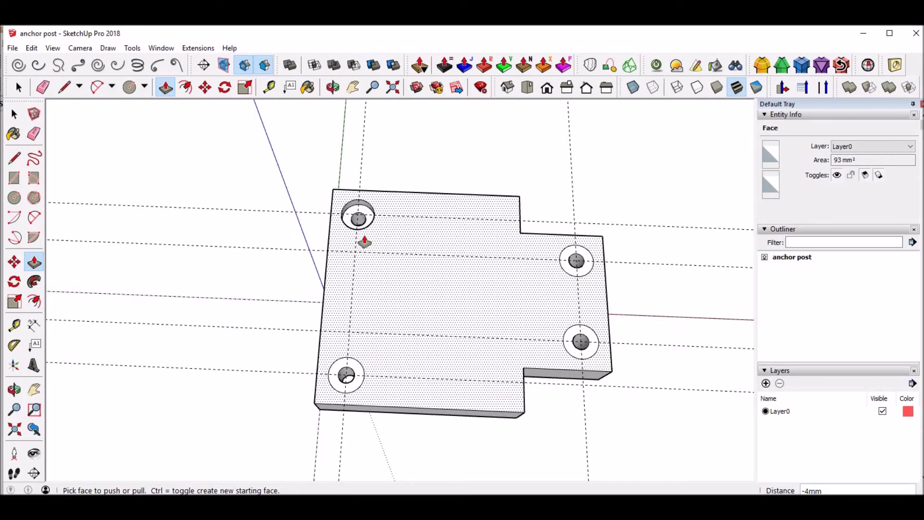
click(364, 241)
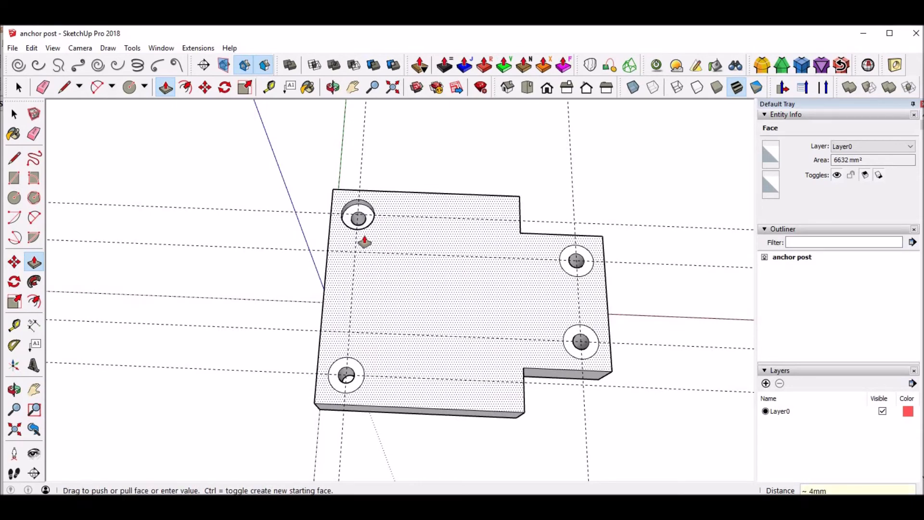
click(356, 376)
click(356, 375)
double_click(573, 261)
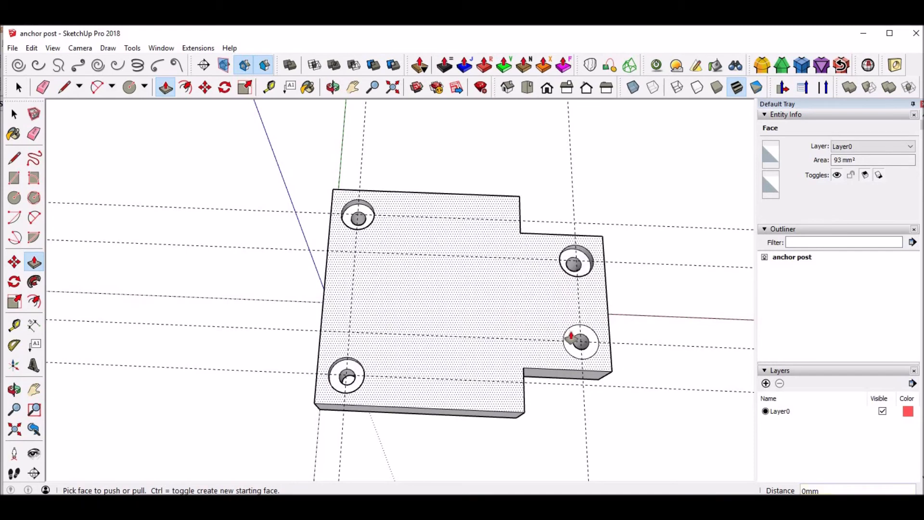
double_click(572, 341)
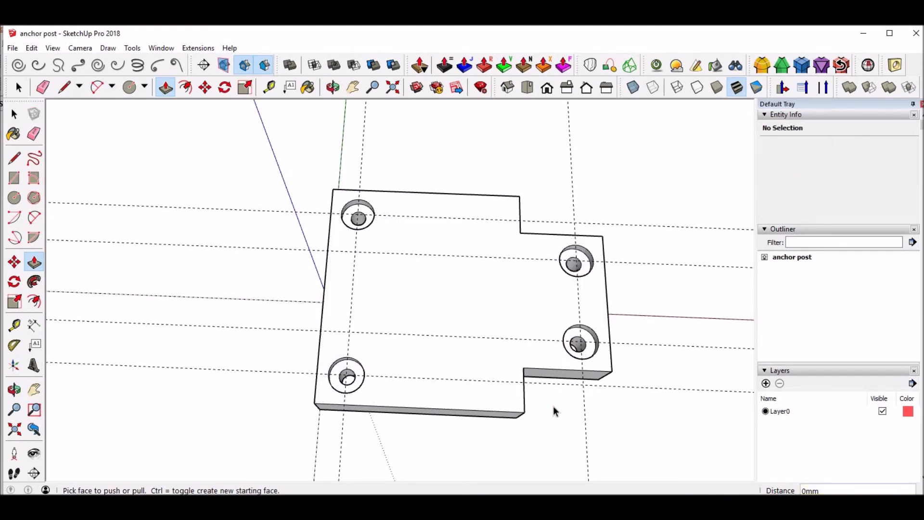
Erase all the guide lines around the base plate
key(space)
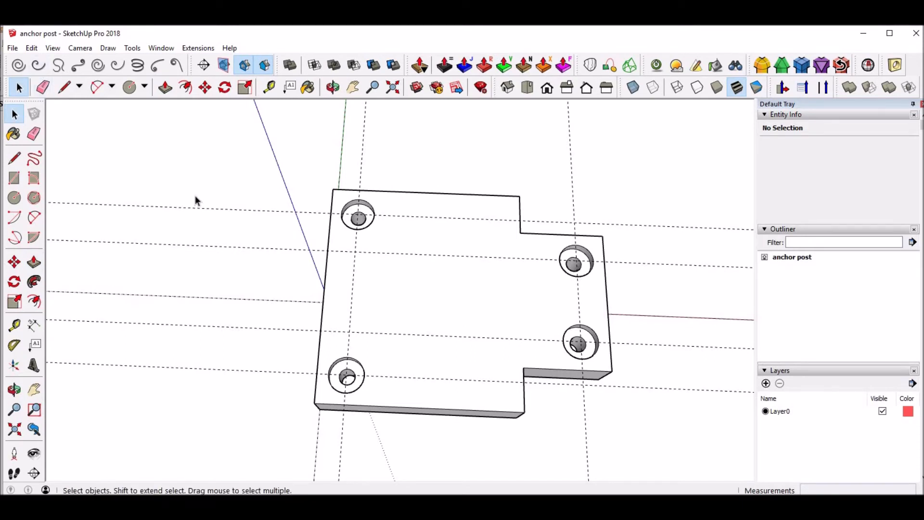
key(e)
mouse_move(203, 199)
mouse_down()
mouse_move(176, 392)
mouse_move(167, 389)
mouse_up()
drag(288, 446, 353, 442)
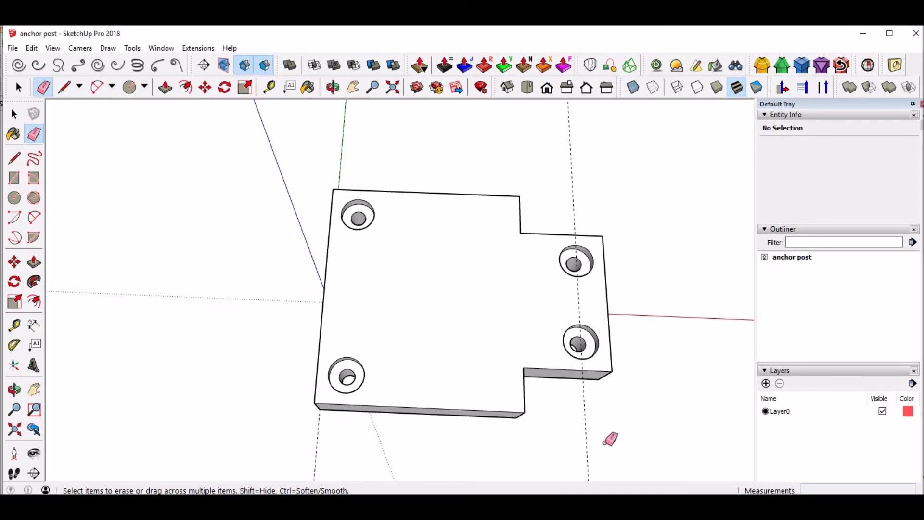
mouse_move(635, 423)
middle_down()
mouse_move(407, 324)
mouse_move(407, 197)
mouse_move(422, 223)
mouse_move(427, 336)
middle_up()
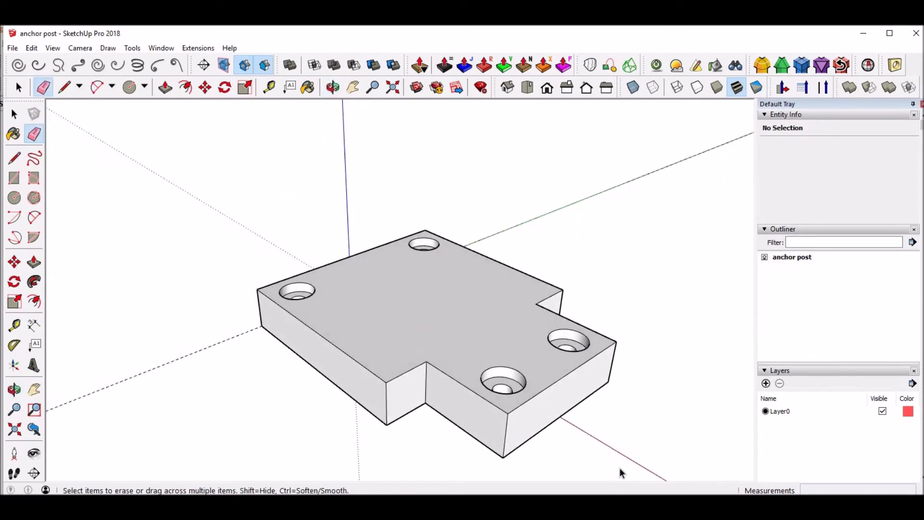
key(space)
Switch to the anchor post drawing in LibreOffice Impress, examine the angled post and bent rod dimensions, and return to the SketchUp model
click(693, 506)
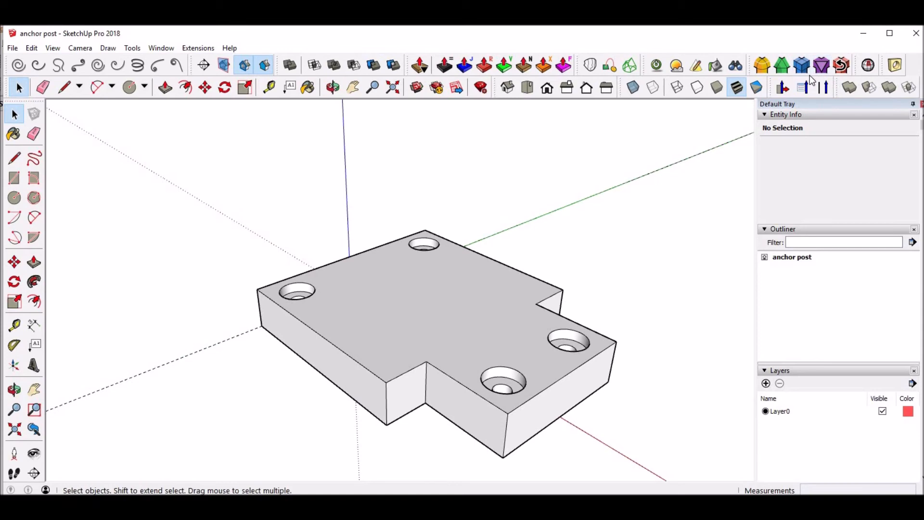
middle_drag(316, 282, 537, 321)
middle_drag(590, 303, 408, 302)
scroll(408, 294, down, 2)
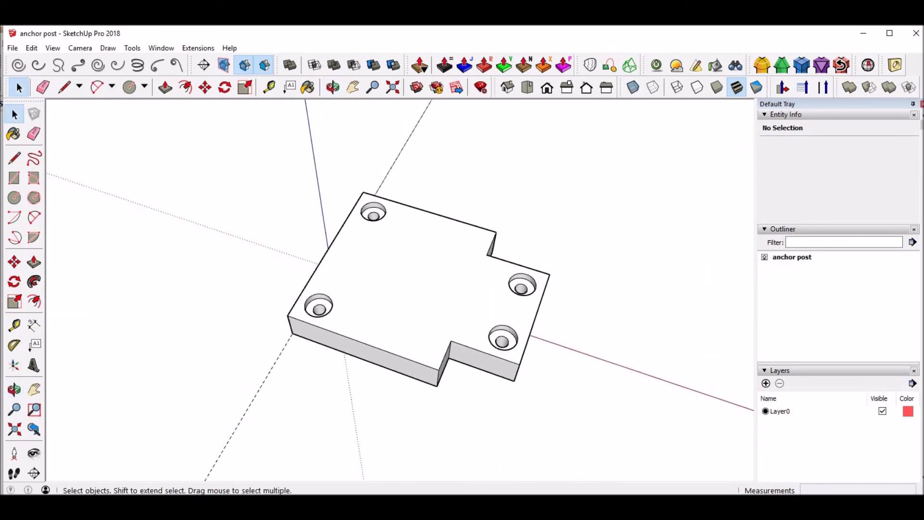
key(alt+Tab)
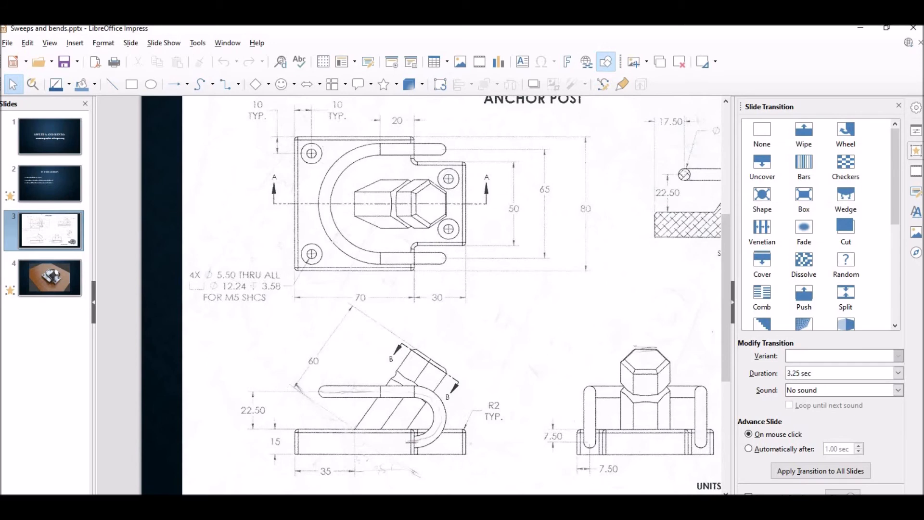
scroll(530, 365, right, 5)
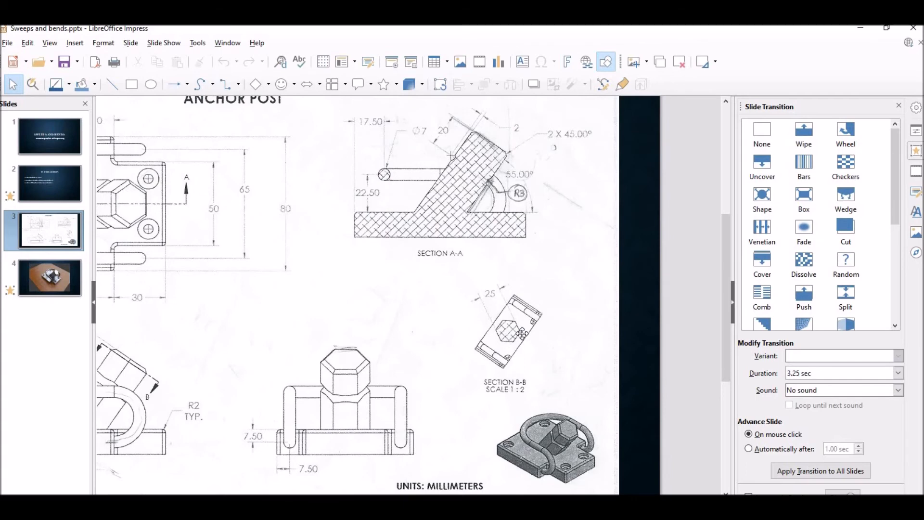
scroll(532, 377, left, 1)
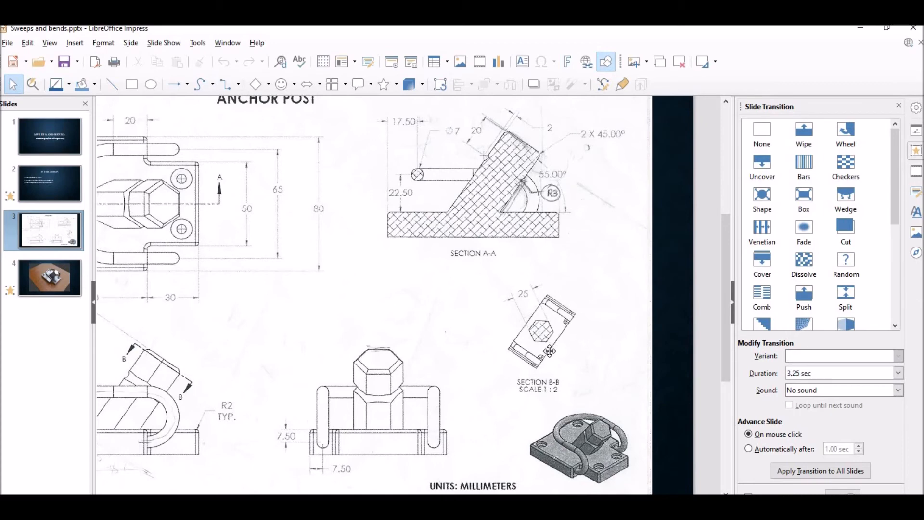
click(469, 474)
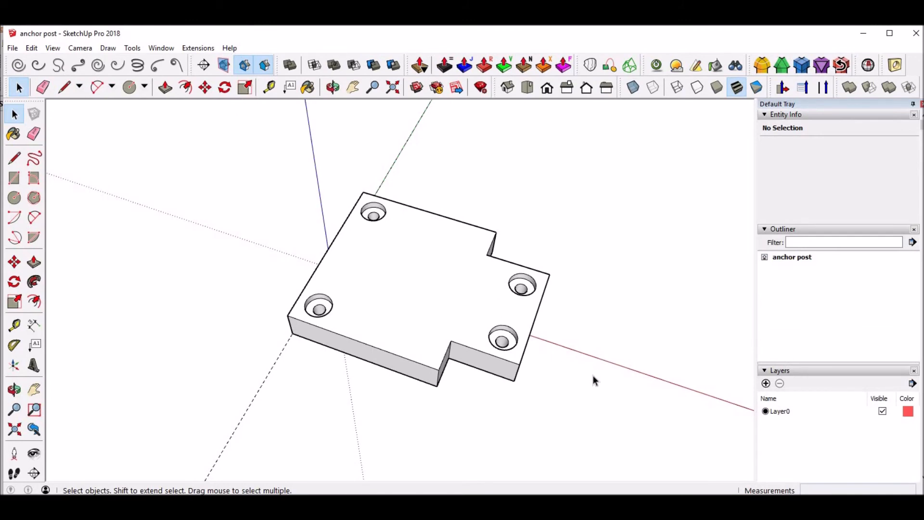
Draw a six-sided polygon with a 12.5 mm circumscribed radius, centred on the red axis beyond the notched end of the base
shift+middle_drag(592, 387, 472, 316)
key(t)
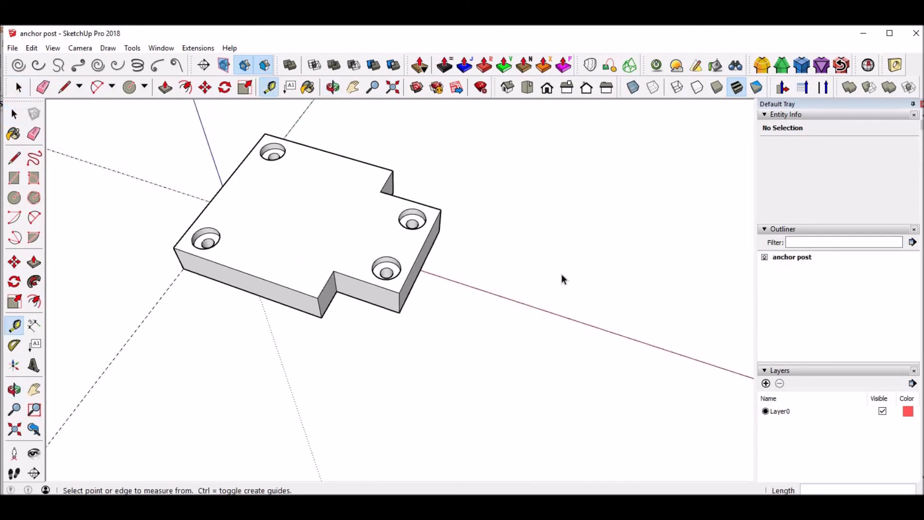
key(space)
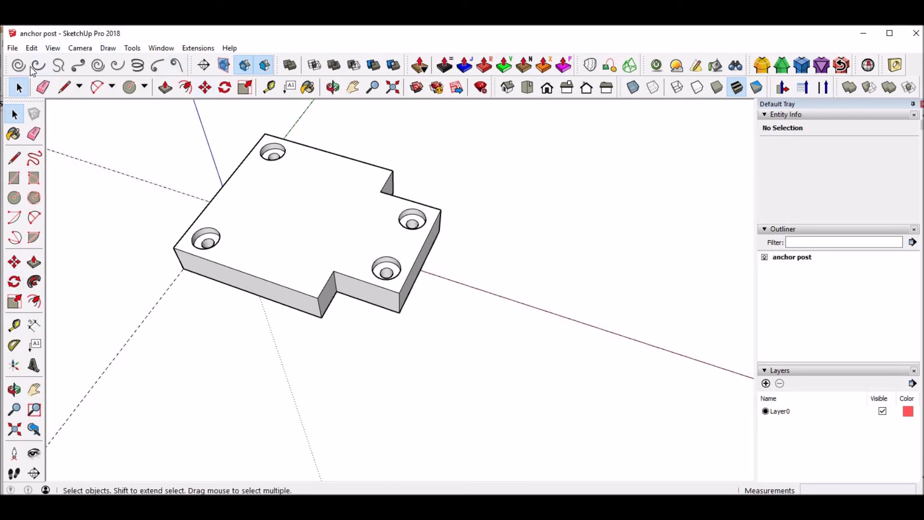
click(35, 199)
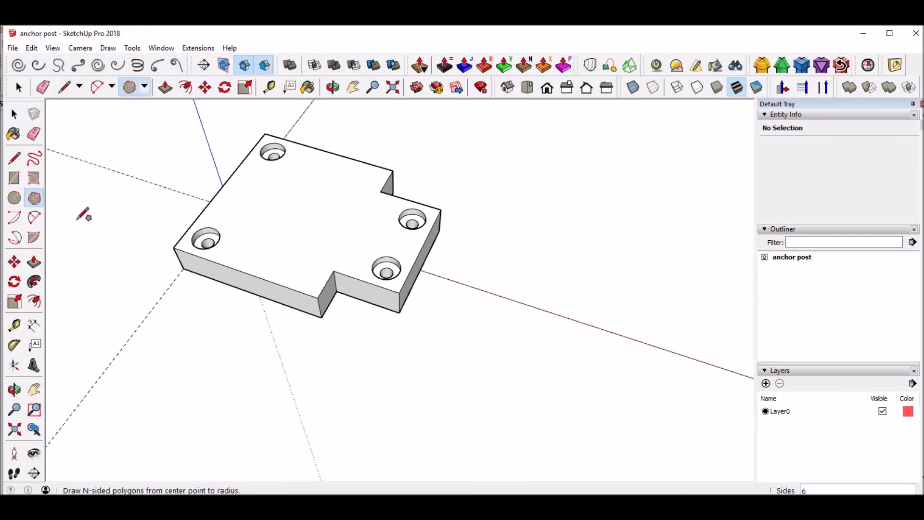
click(598, 328)
middle_drag(646, 343, 493, 380)
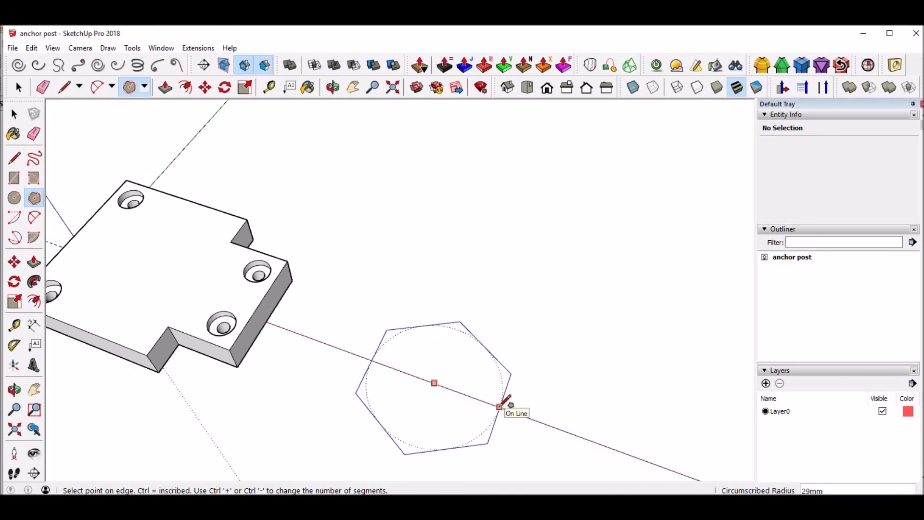
key(Return)
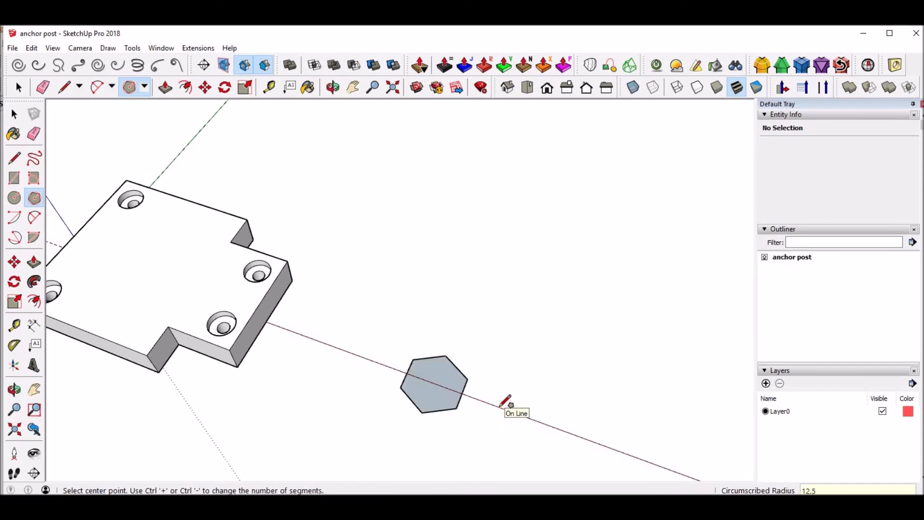
Push/Pull the hexagon face upward 60 mm to form the post
key(space)
key(p)
drag(449, 403, 435, 373)
key(Return)
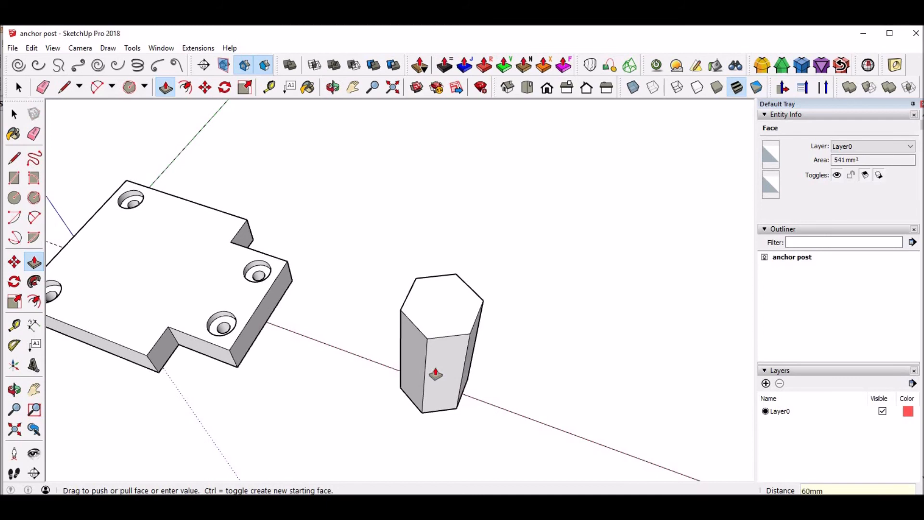
Turn the whole base plate geometry into a component named BASE
key(space)
triple_click(145, 276)
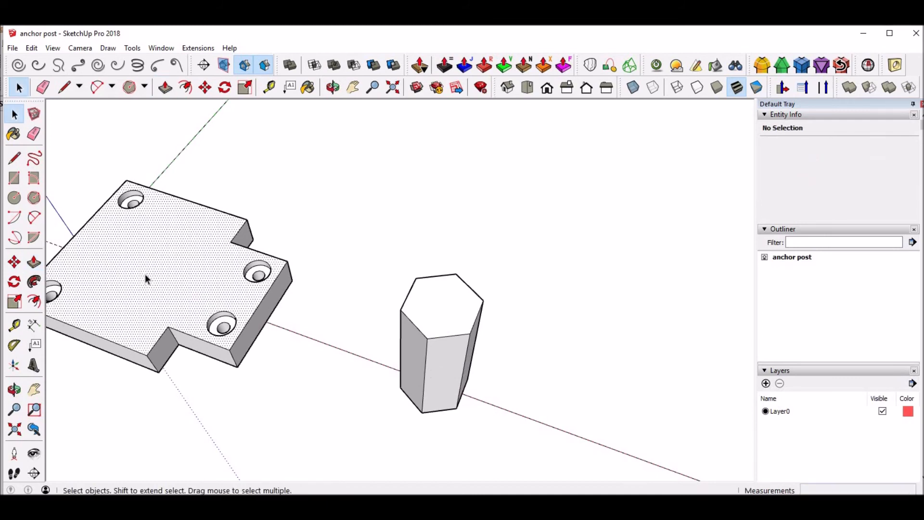
right_click(145, 275)
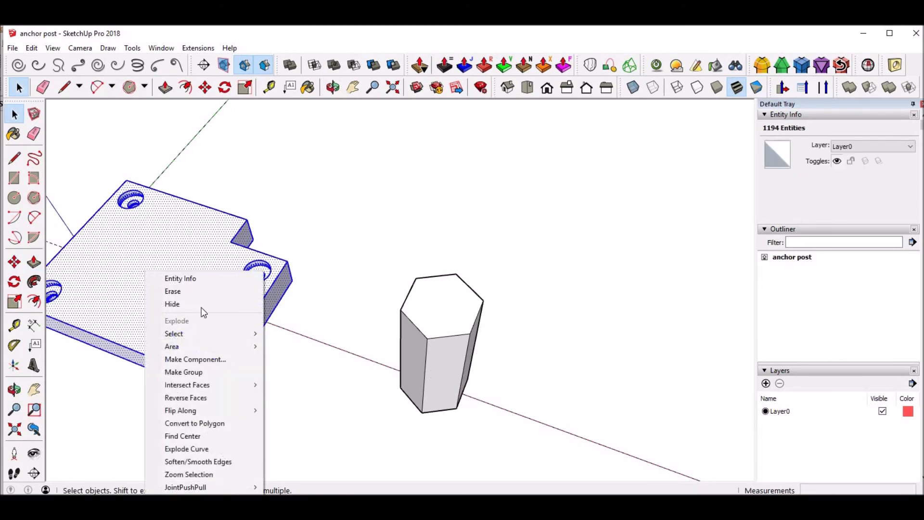
click(203, 360)
text(BASE)
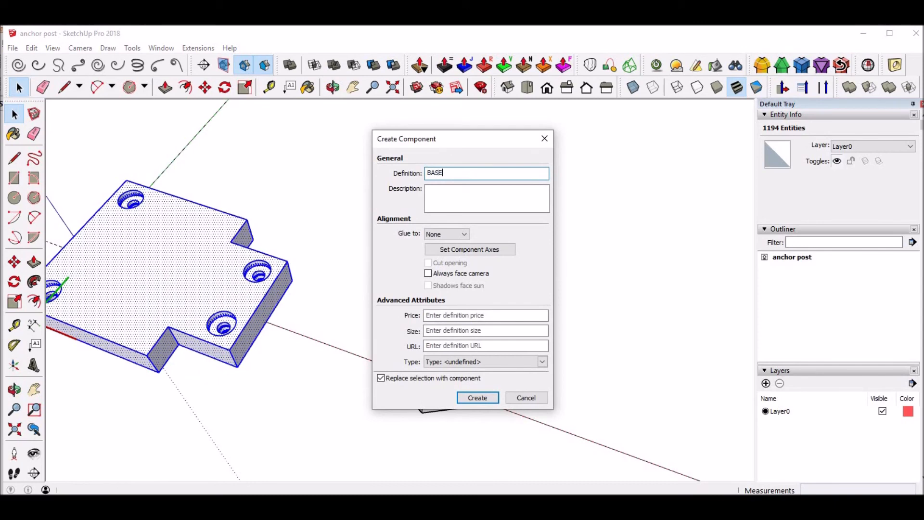
key(Return)
key(Return)
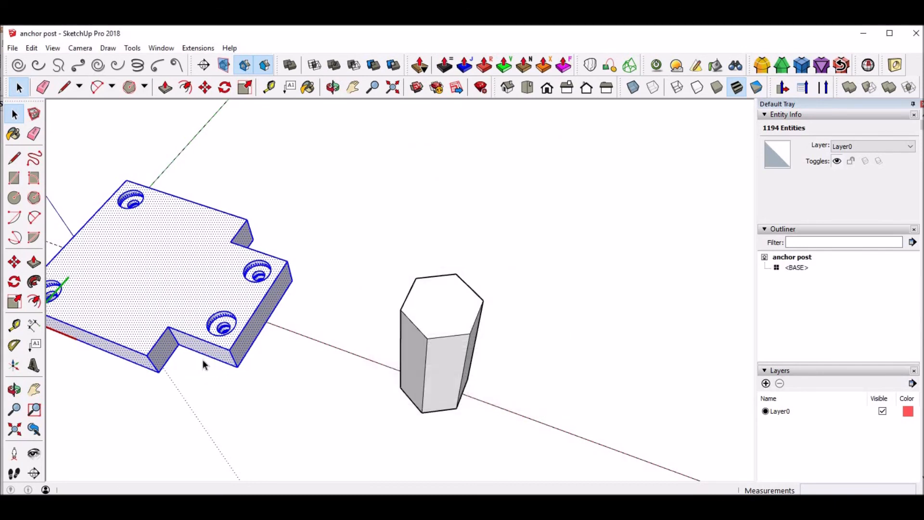
Offset the edges of the hexagonal post's top face inward by 2 mm
middle_drag(416, 347, 442, 289)
scroll(442, 289, up, 4)
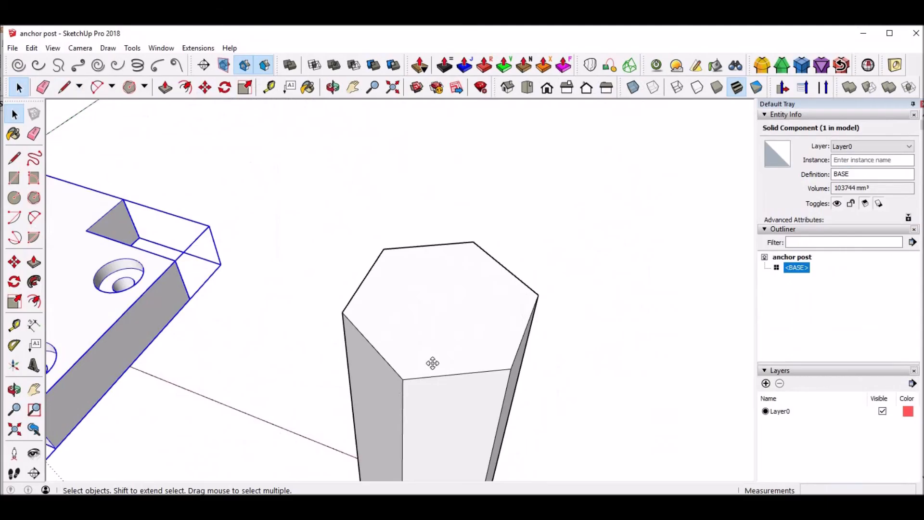
click(32, 302)
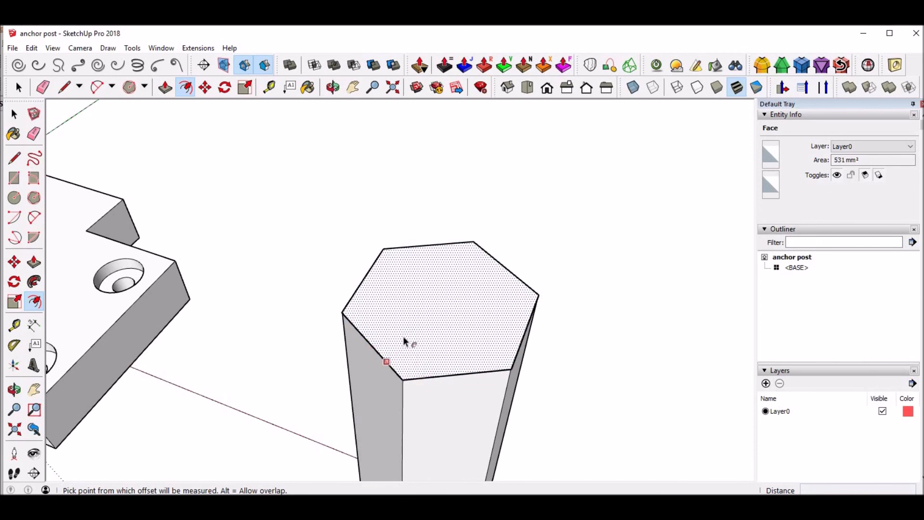
double_click(405, 323)
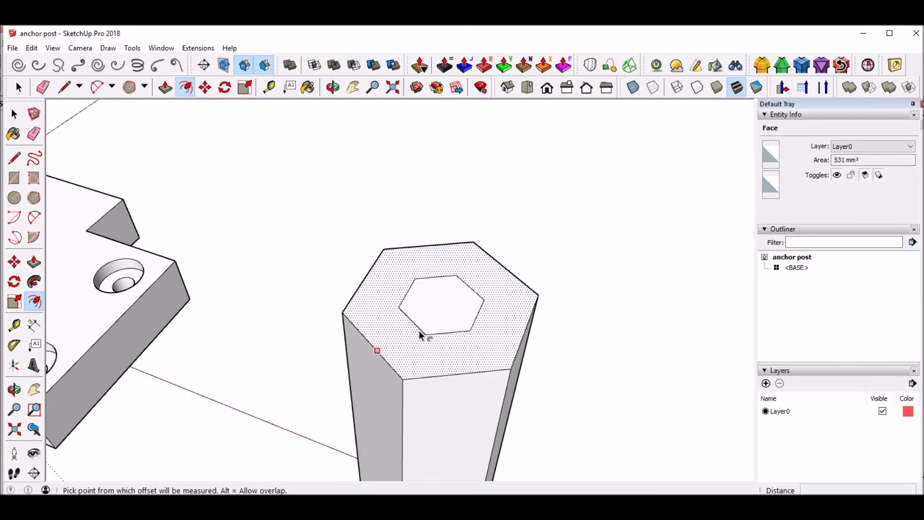
key(ctrl+z)
click(426, 344)
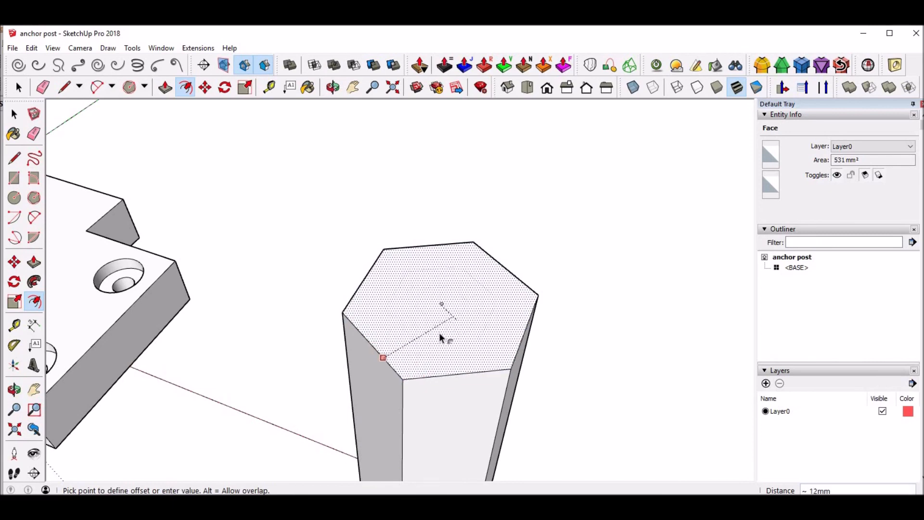
click(403, 356)
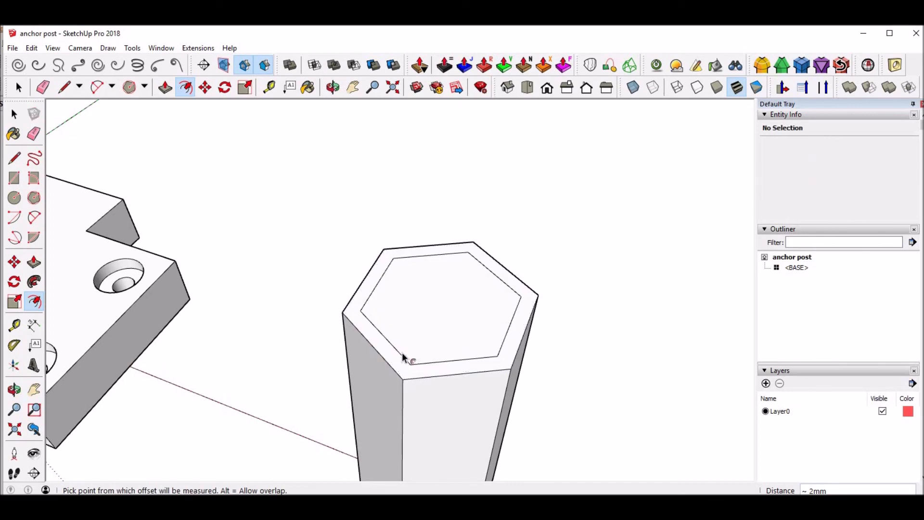
text(2)
key(Return)
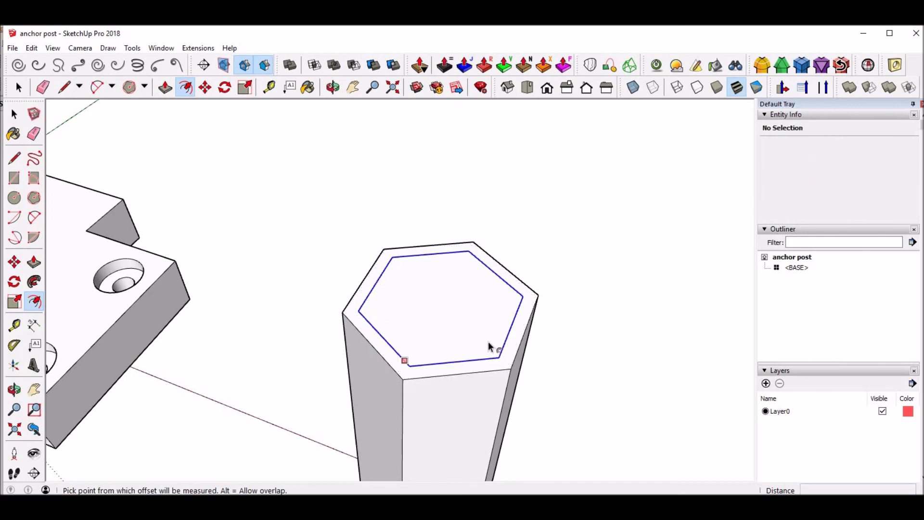
Move the inner hexagonal top face up 2 mm along the blue axis to form the bevelled rim, and save the model
key(space)
click(425, 294)
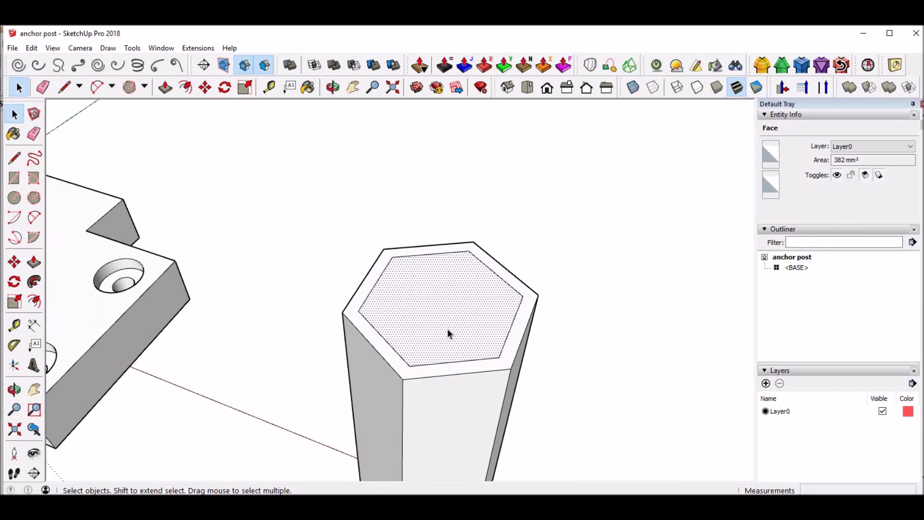
key(m)
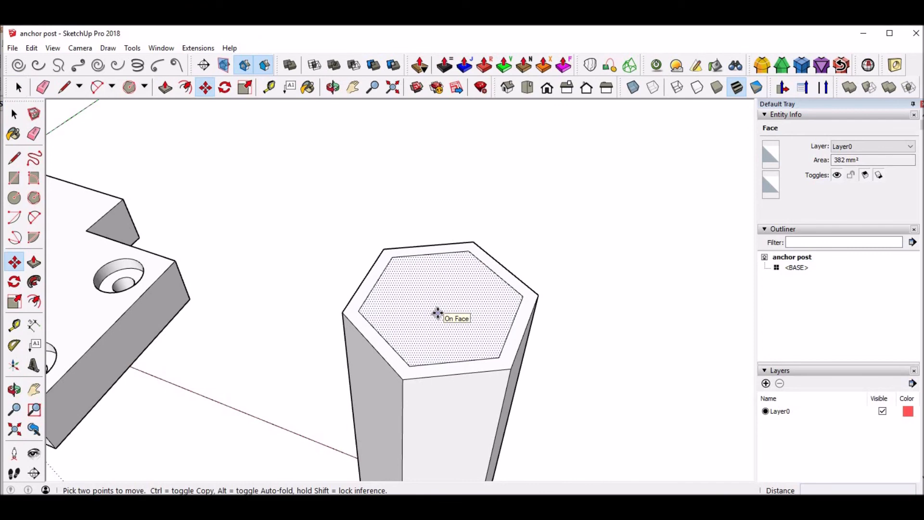
click(438, 313)
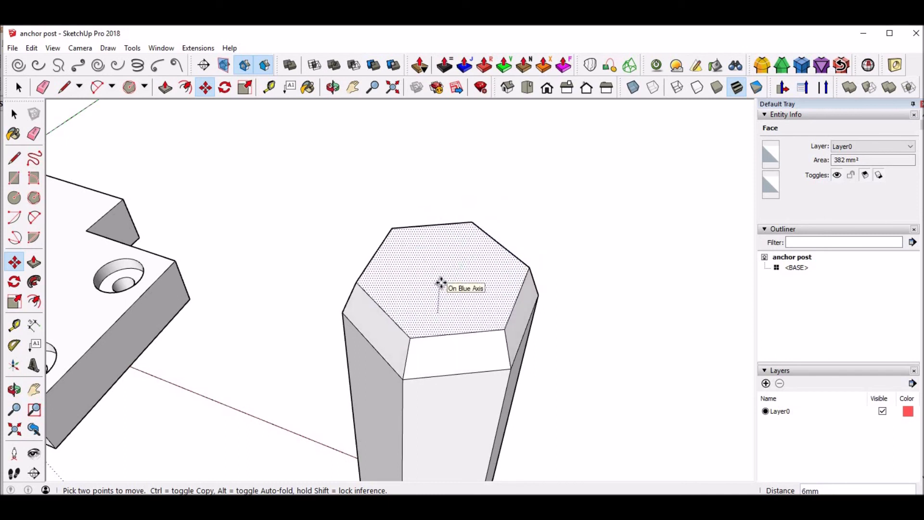
click(445, 285)
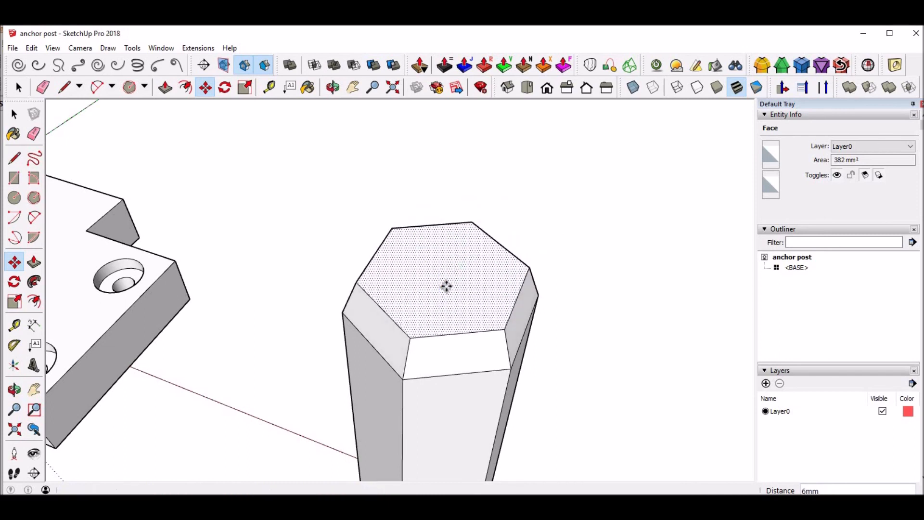
text(2)
key(Return)
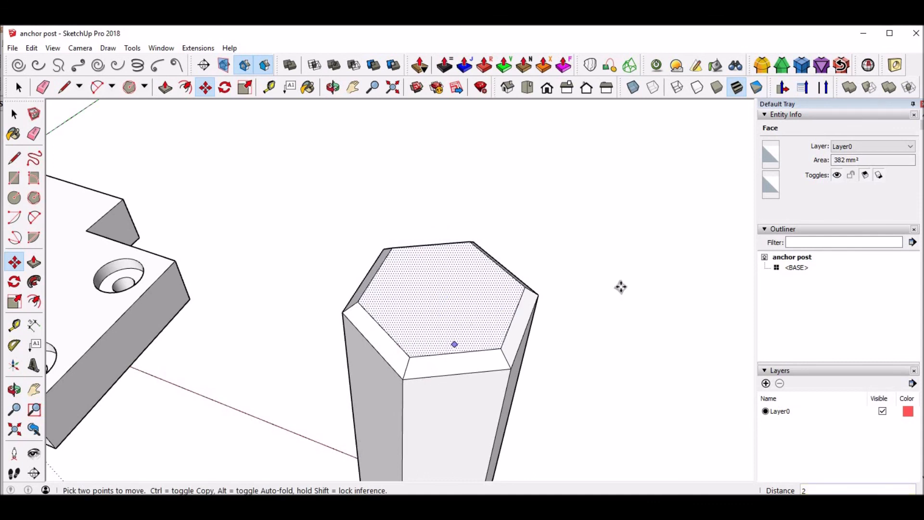
key(space)
click(636, 282)
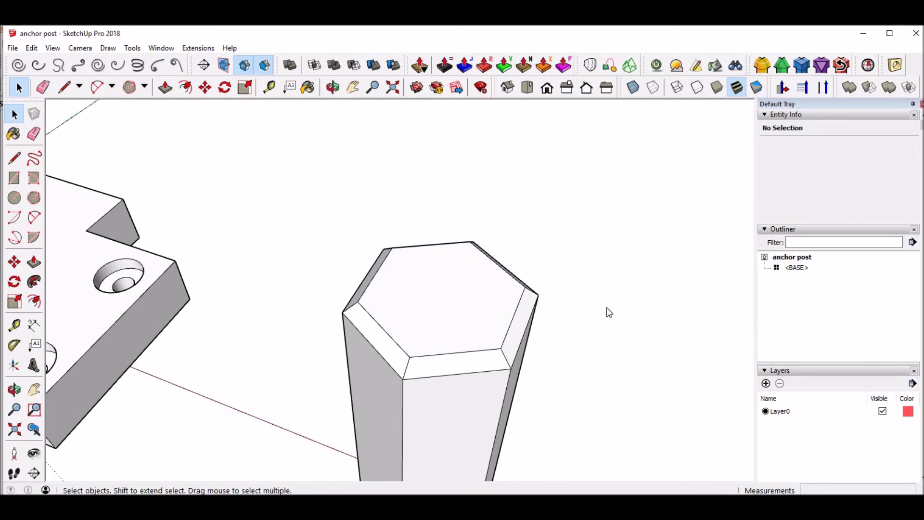
key(ctrl+s)
Turn the whole hexagonal post geometry into a component named HEX
click(556, 298)
scroll(589, 301, down, 2)
triple_click(471, 320)
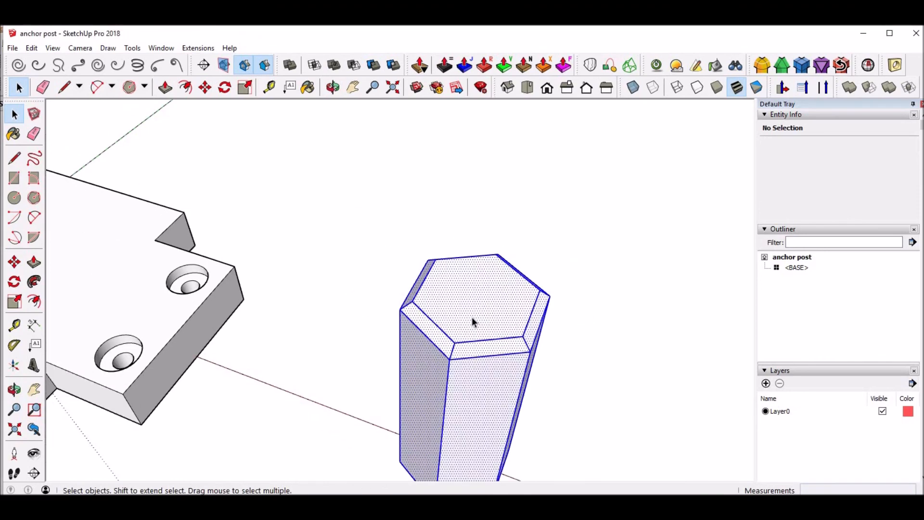
right_click(472, 319)
click(532, 176)
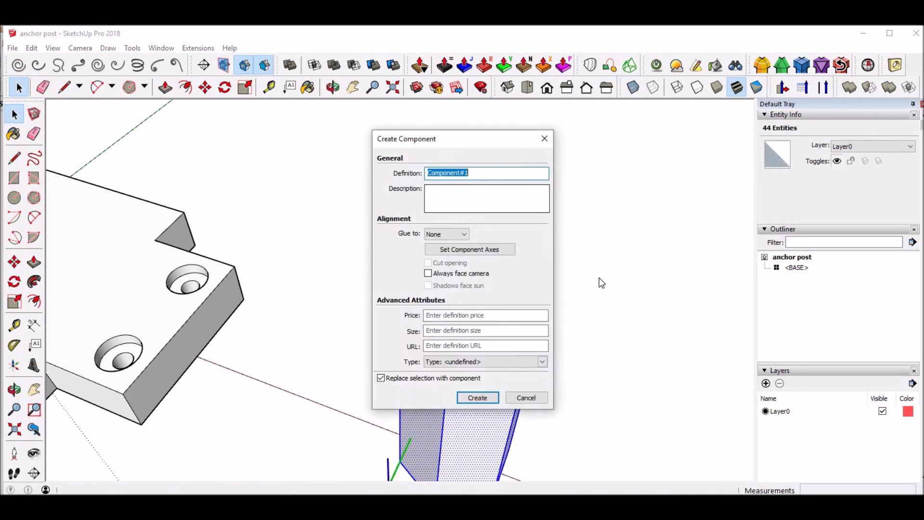
text(HEX)
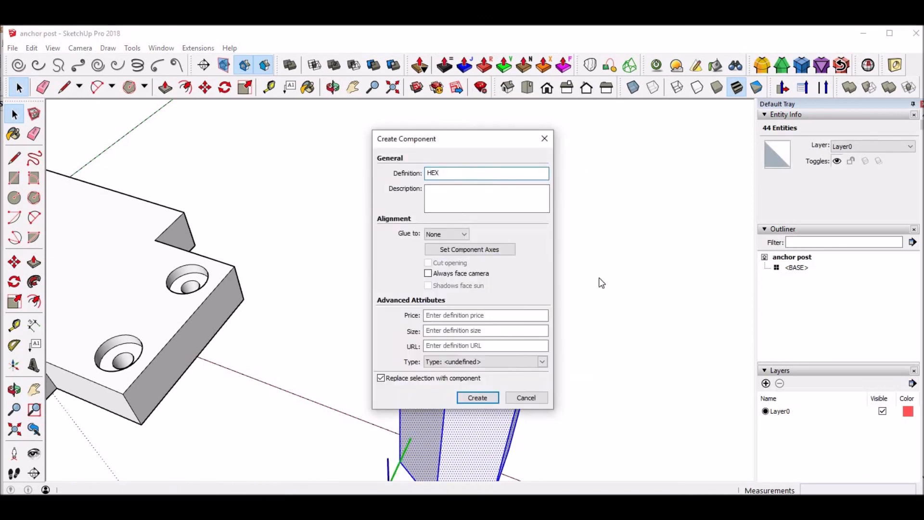
key(Return)
key(Return)
middle_drag(484, 312, 355, 293)
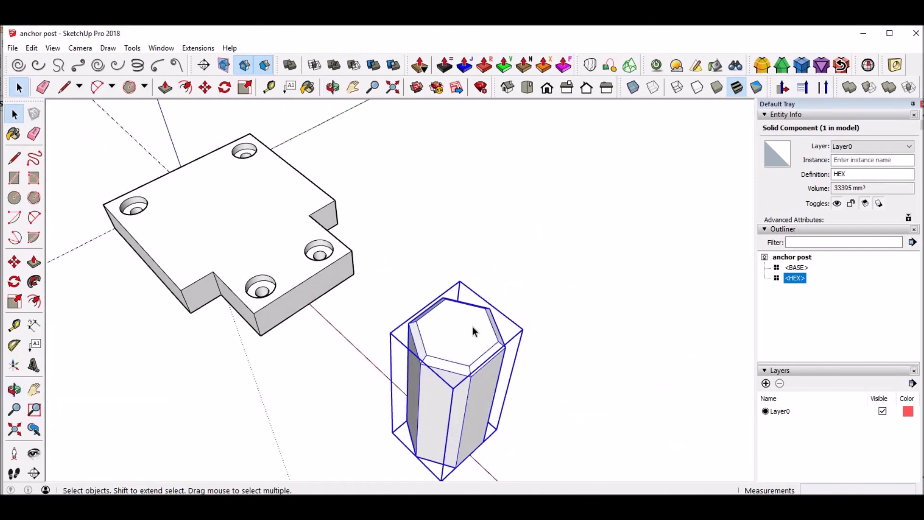